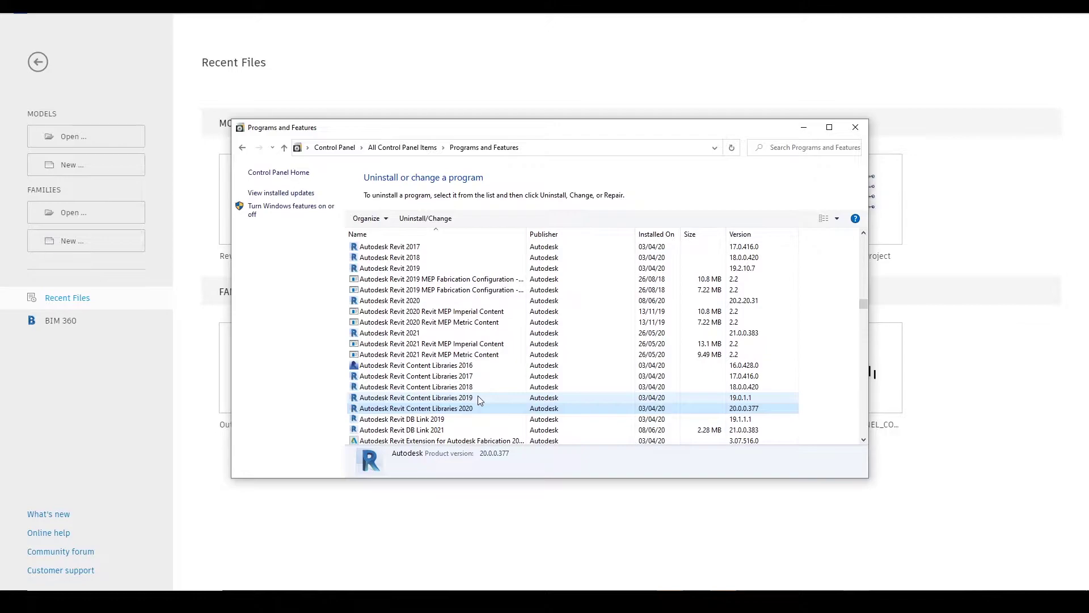
- Open the feature maintenance of Autodesk Revit Content Libraries 2019 and examine the content packs offered for each language and country
{"action": "left_click", "coordinate": [478, 397]}
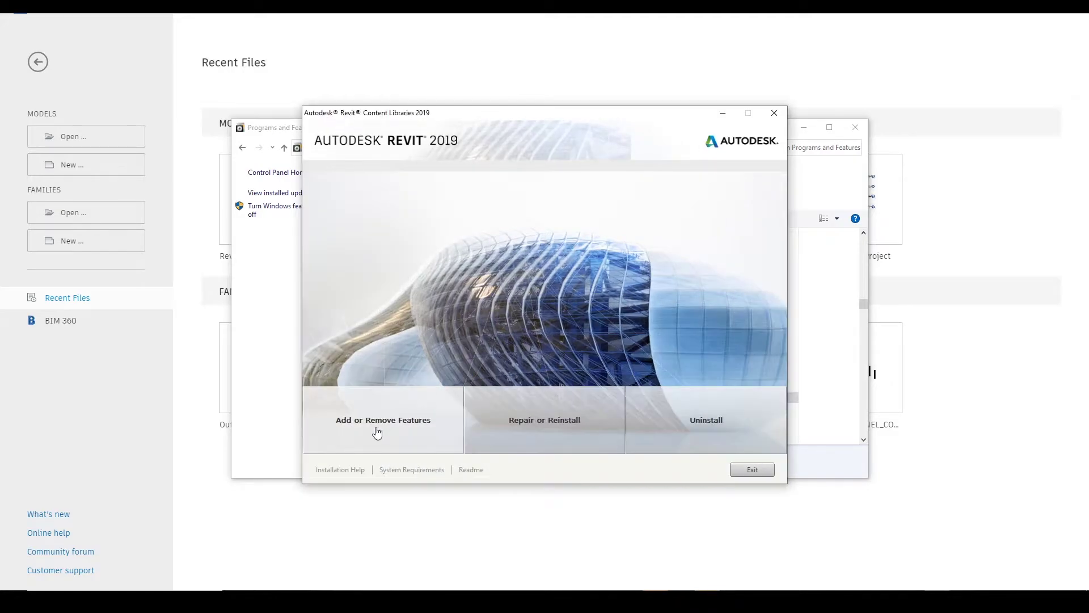
{"action": "left_click", "coordinate": [384, 421]}
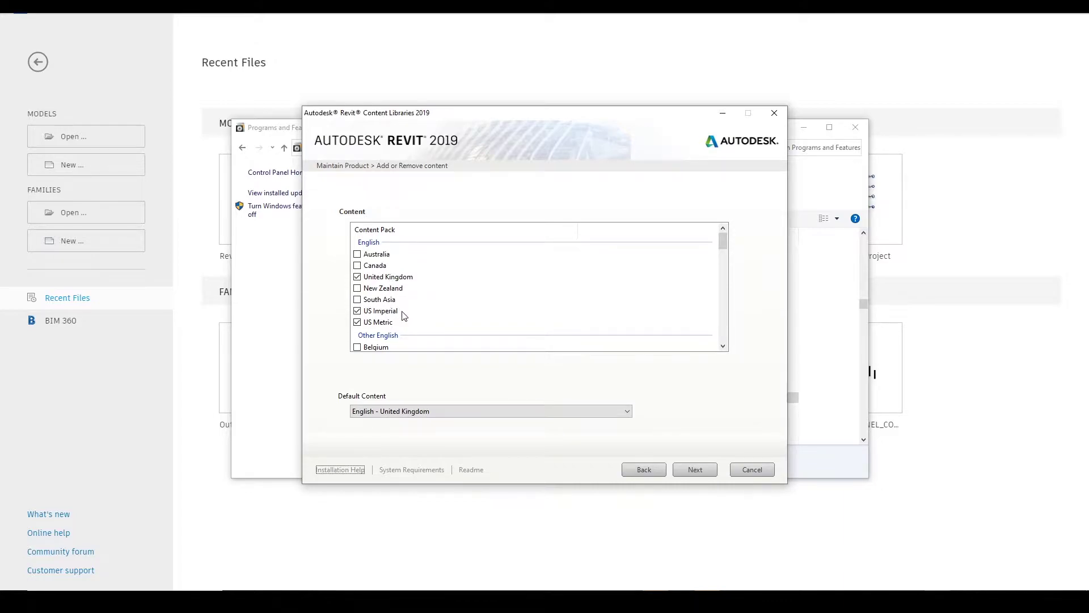
{"action": "scroll", "coordinate": [404, 313], "scroll_direction": "down", "scroll_amount": 3}
{"action": "scroll", "coordinate": [390, 262], "scroll_direction": "down", "scroll_amount": 1}
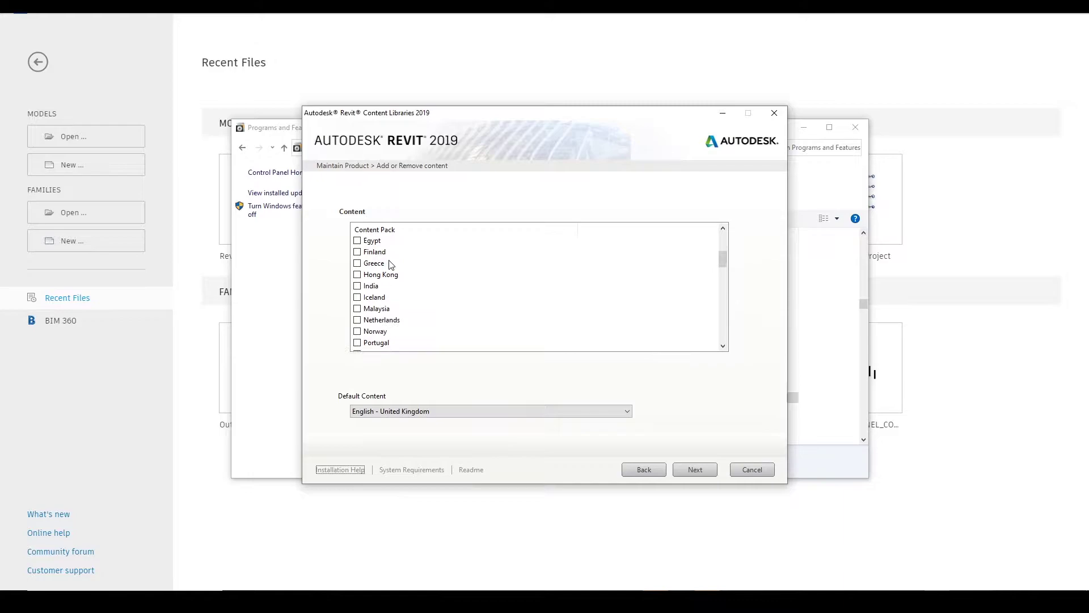
{"action": "scroll", "coordinate": [390, 264], "scroll_direction": "up", "scroll_amount": 1}
{"action": "scroll", "coordinate": [389, 294], "scroll_direction": "down", "scroll_amount": 5}
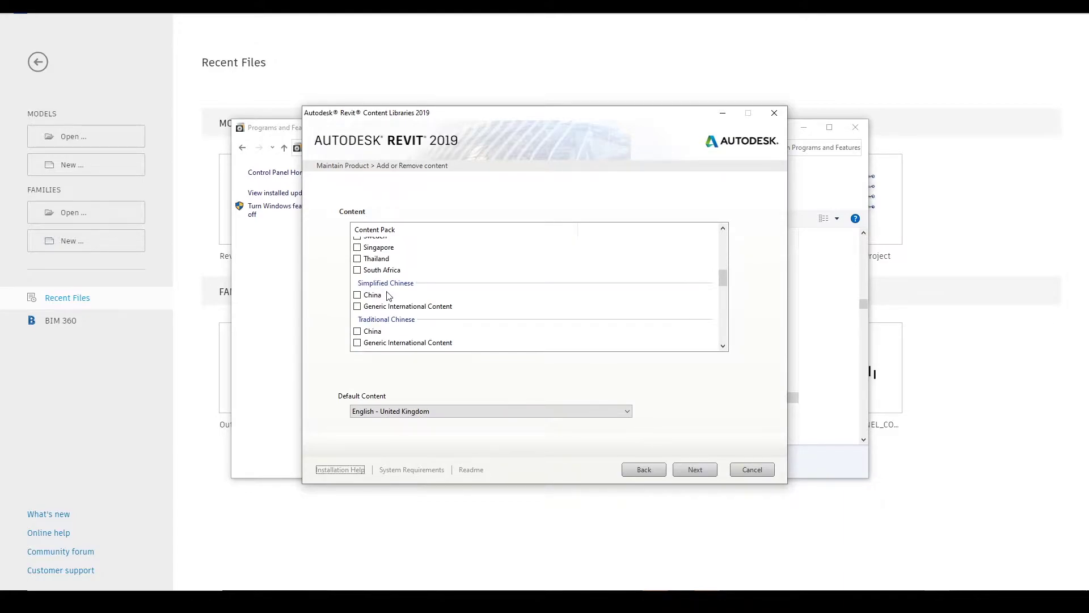
{"action": "scroll", "coordinate": [397, 300], "scroll_direction": "down", "scroll_amount": 2}
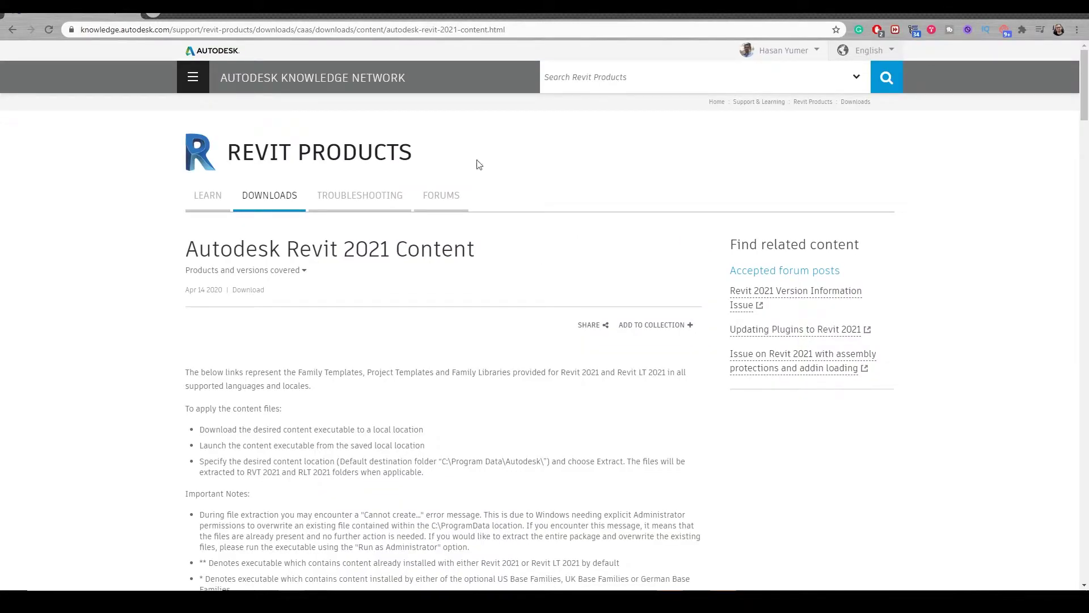
- In the web browser, examine the Autodesk Revit 2021 Content page's regional template and library downloads and its default extraction folder
{"action": "left_click", "coordinate": [371, 33]}
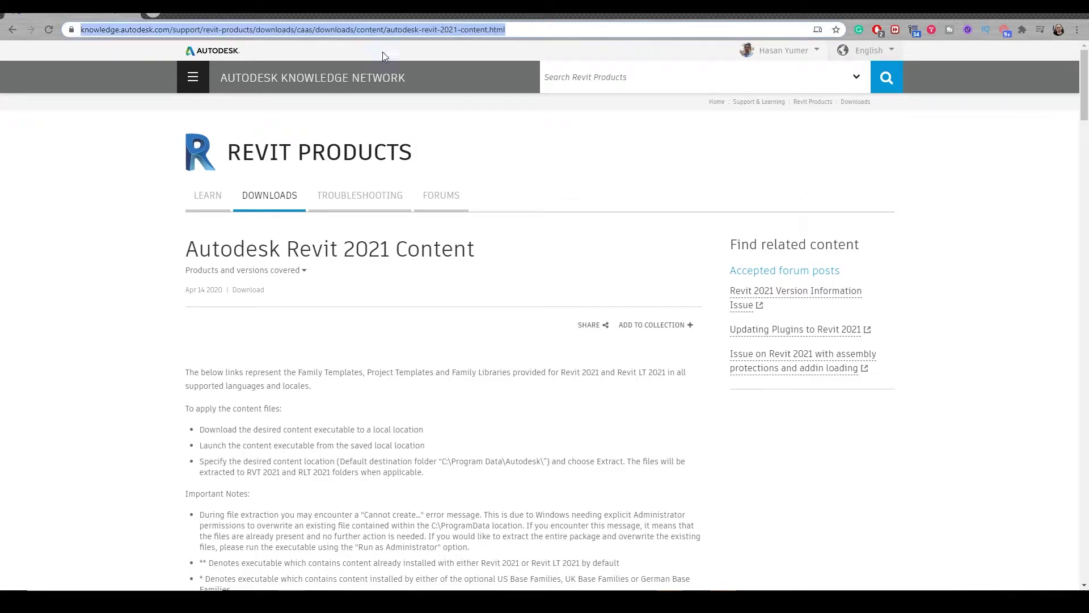
{"action": "left_click", "coordinate": [490, 256]}
{"action": "scroll", "coordinate": [490, 272], "scroll_direction": "down", "scroll_amount": 7}
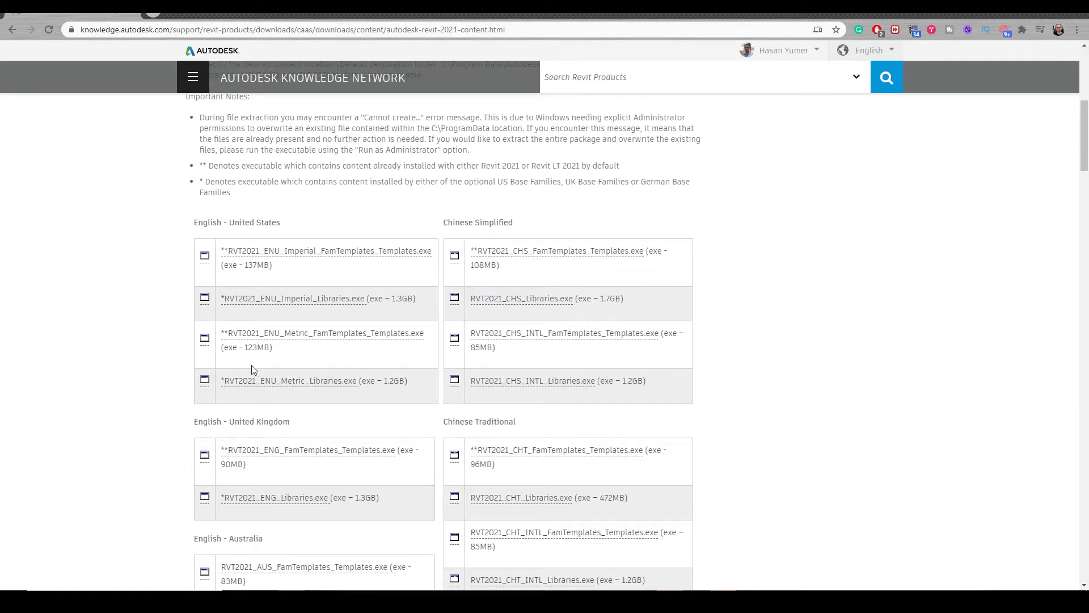
{"action": "scroll", "coordinate": [628, 386], "scroll_direction": "down", "scroll_amount": 5}
{"action": "scroll", "coordinate": [578, 349], "scroll_direction": "down", "scroll_amount": 4}
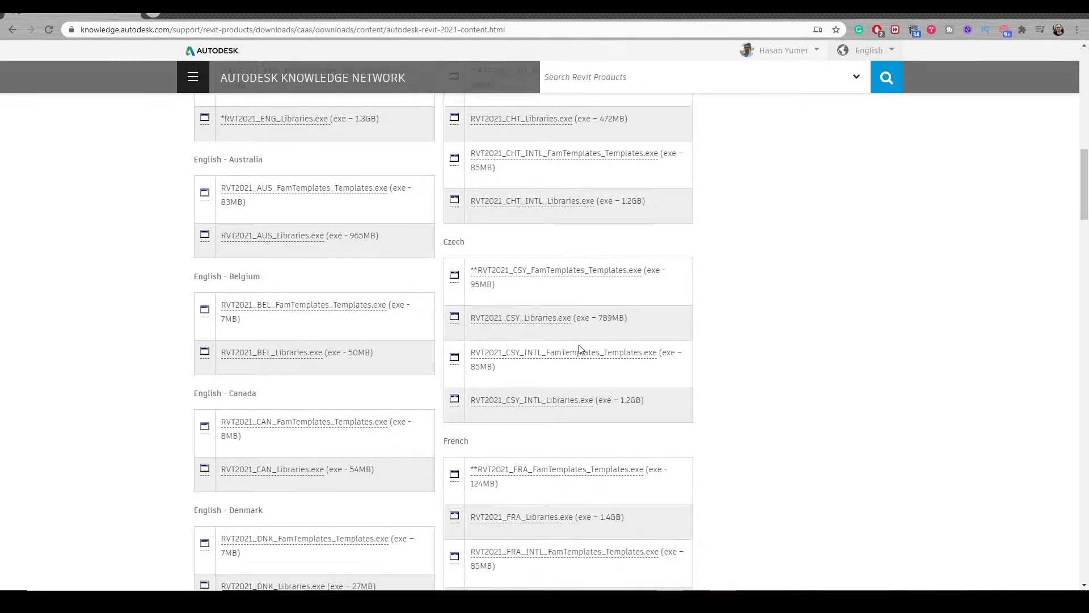
{"action": "scroll", "coordinate": [569, 344], "scroll_direction": "down", "scroll_amount": 1}
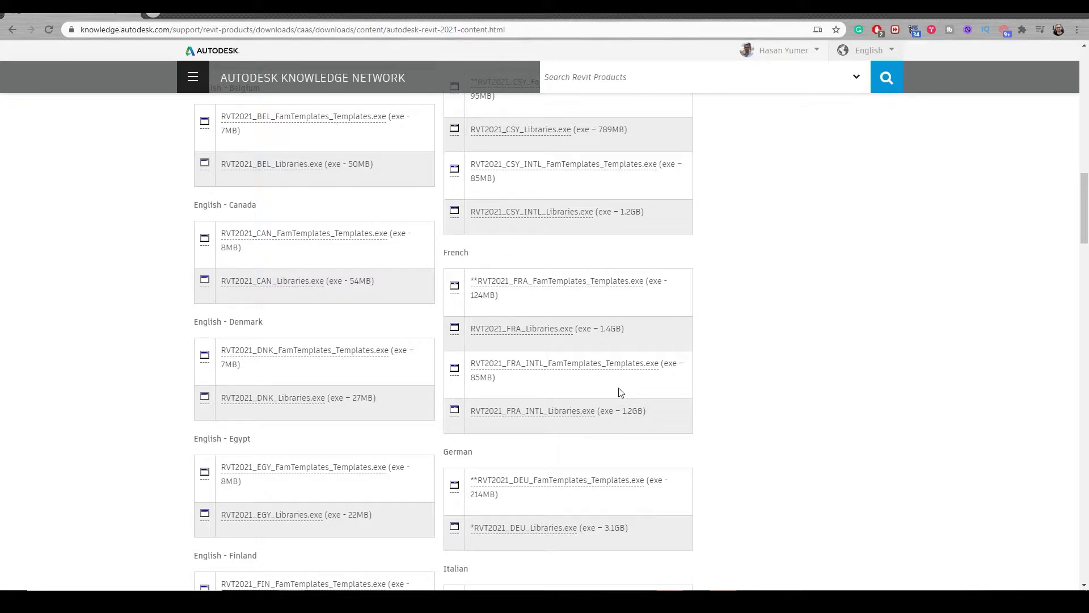
{"action": "scroll", "coordinate": [621, 392], "scroll_direction": "up", "scroll_amount": 15}
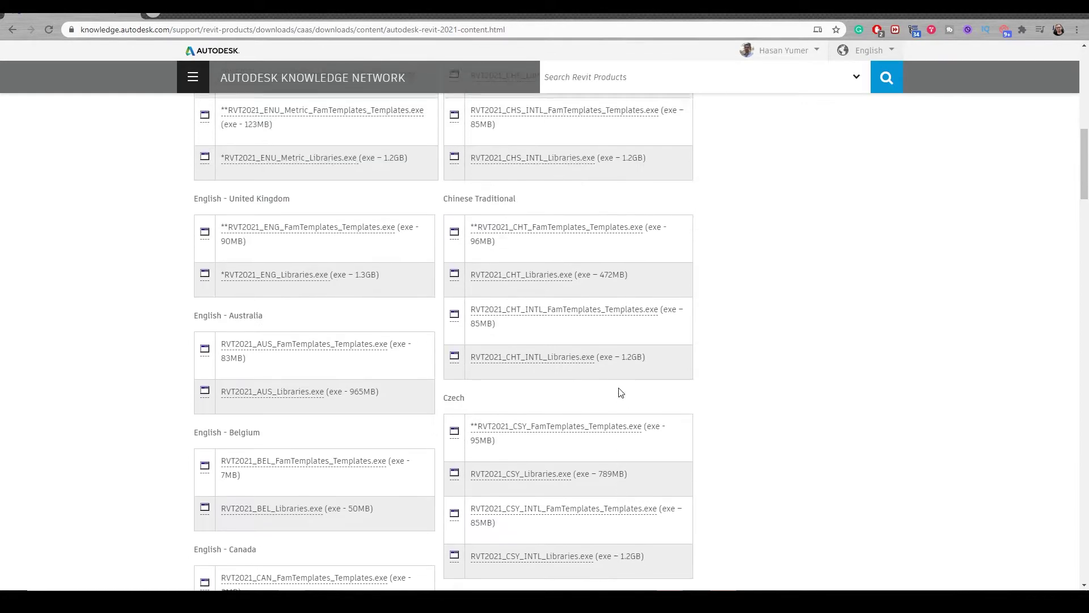
{"action": "scroll", "coordinate": [610, 454], "scroll_direction": "up", "scroll_amount": 1}
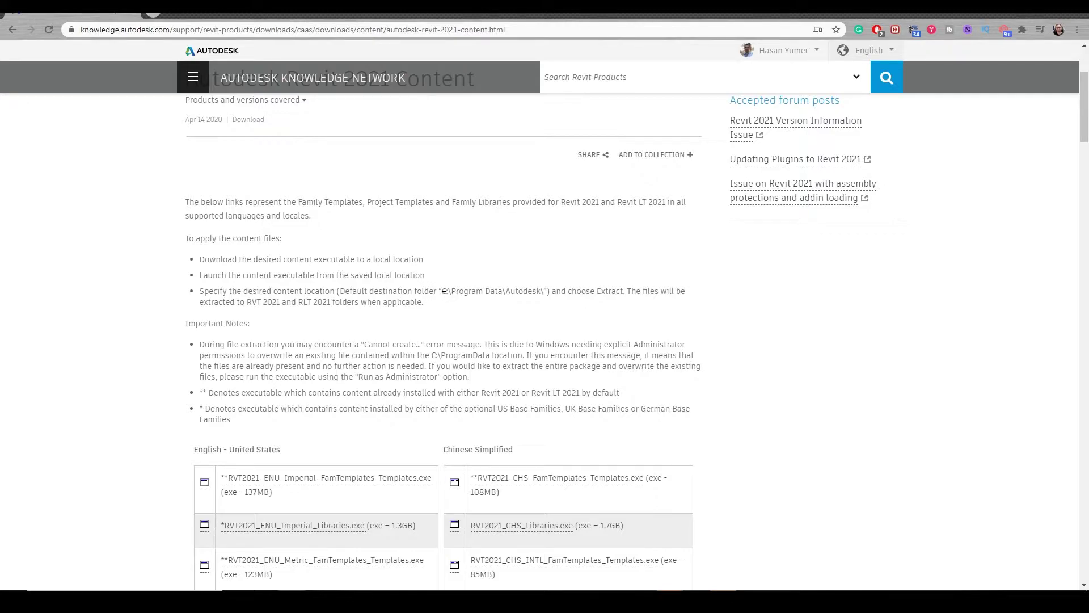
{"action": "left_click_drag", "start_coordinate": [444, 292], "coordinate": [544, 291]}
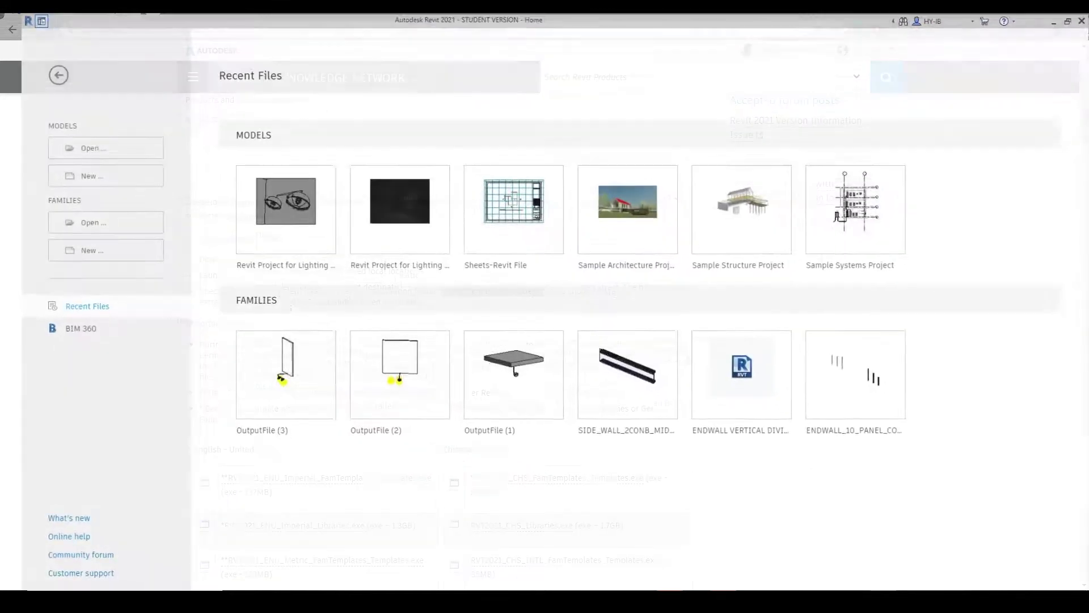
- Switch to Revit and create a new project, choosing a different template file than Imperial-Construction Template
{"action": "left_click", "coordinate": [102, 165]}
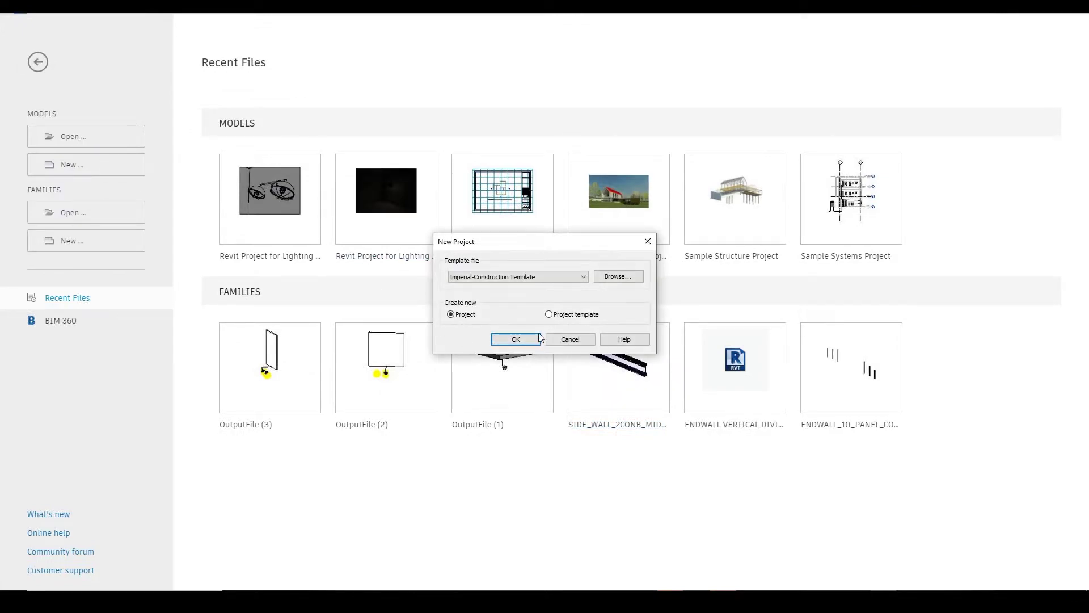
{"action": "left_click", "coordinate": [529, 277]}
{"action": "left_click", "coordinate": [519, 302]}
{"action": "left_click", "coordinate": [517, 336]}
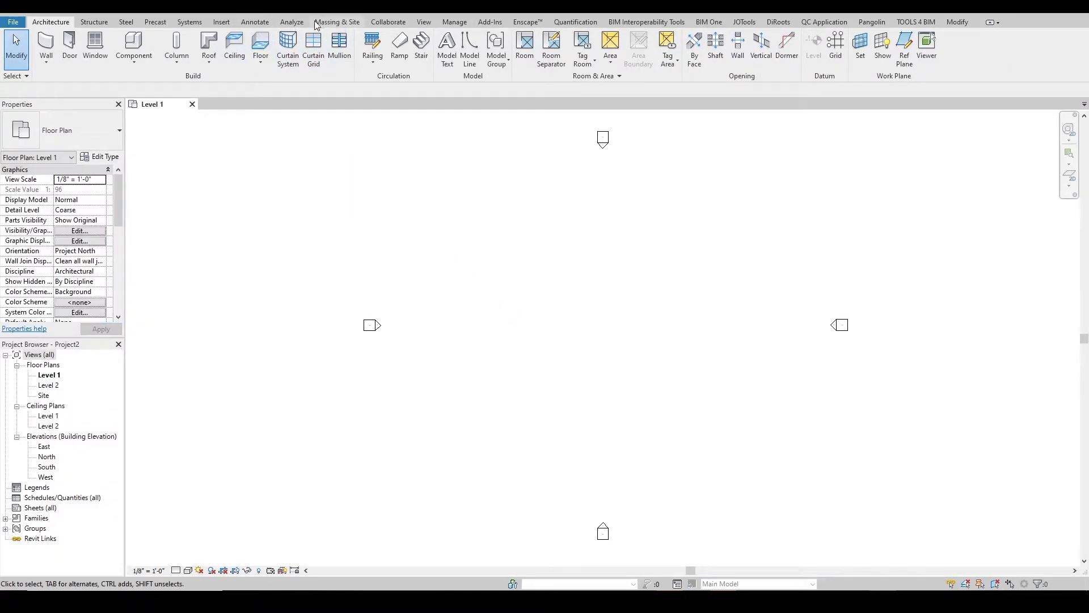
- Open the project's Material Browser and select the Air material
{"action": "left_click", "coordinate": [455, 22]}
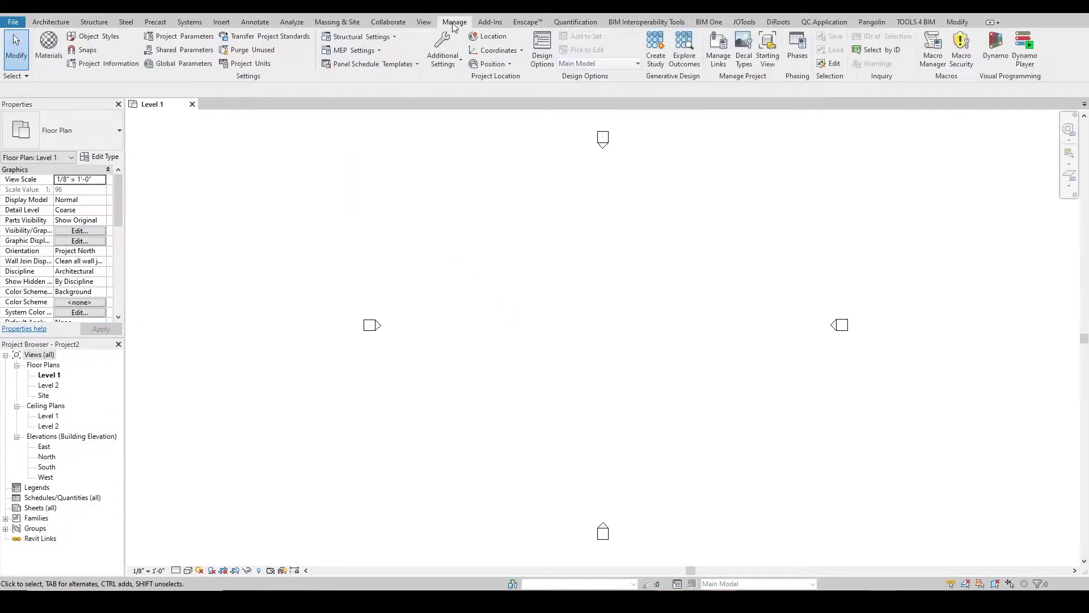
{"action": "left_click", "coordinate": [49, 56]}
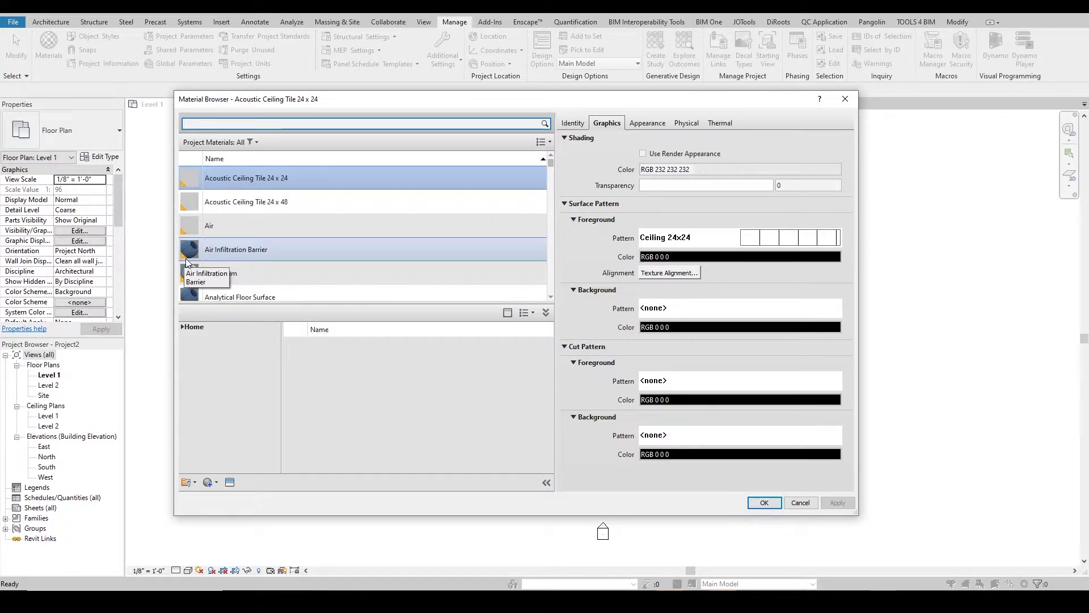
{"action": "mouse_move", "coordinate": [187, 258]}
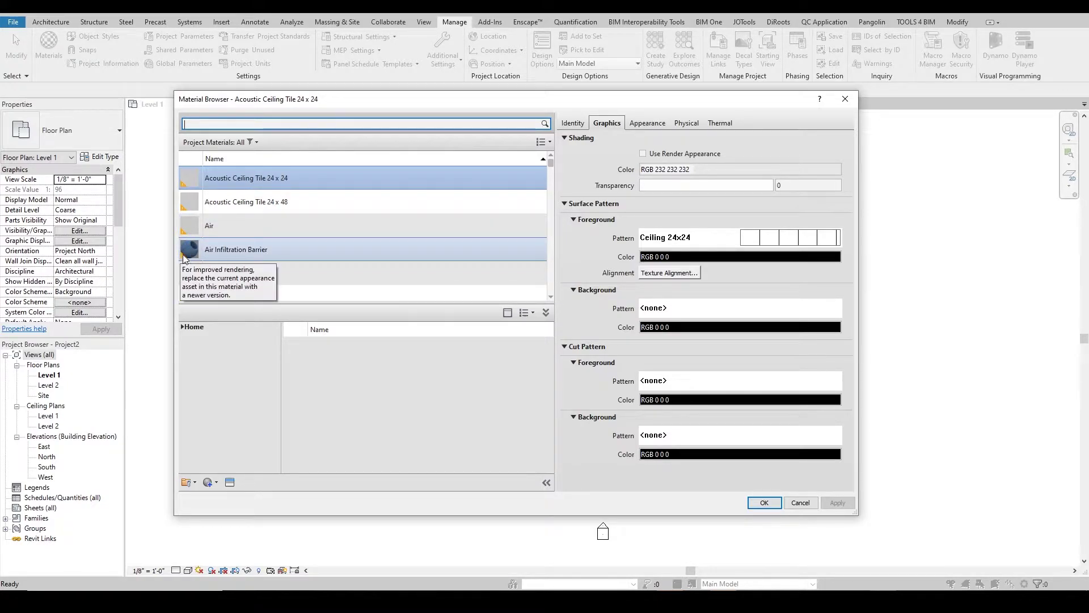
{"action": "left_click", "coordinate": [220, 227]}
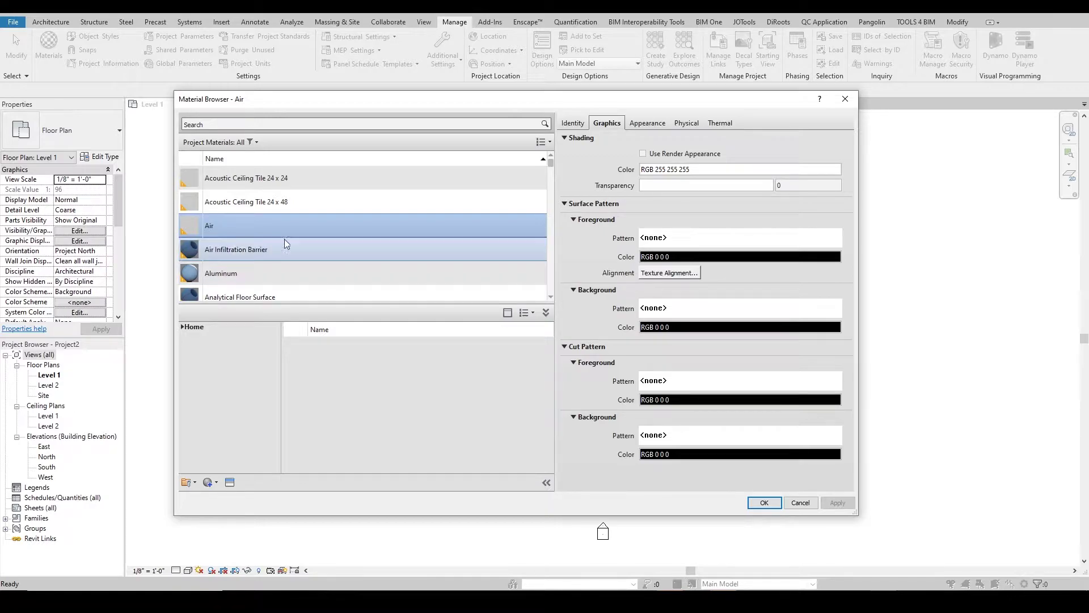
- Expand the material library tree and list the contents of the AEC Materials library
{"action": "scroll", "coordinate": [284, 244], "scroll_direction": "down", "scroll_amount": 1}
{"action": "left_click", "coordinate": [182, 326]}
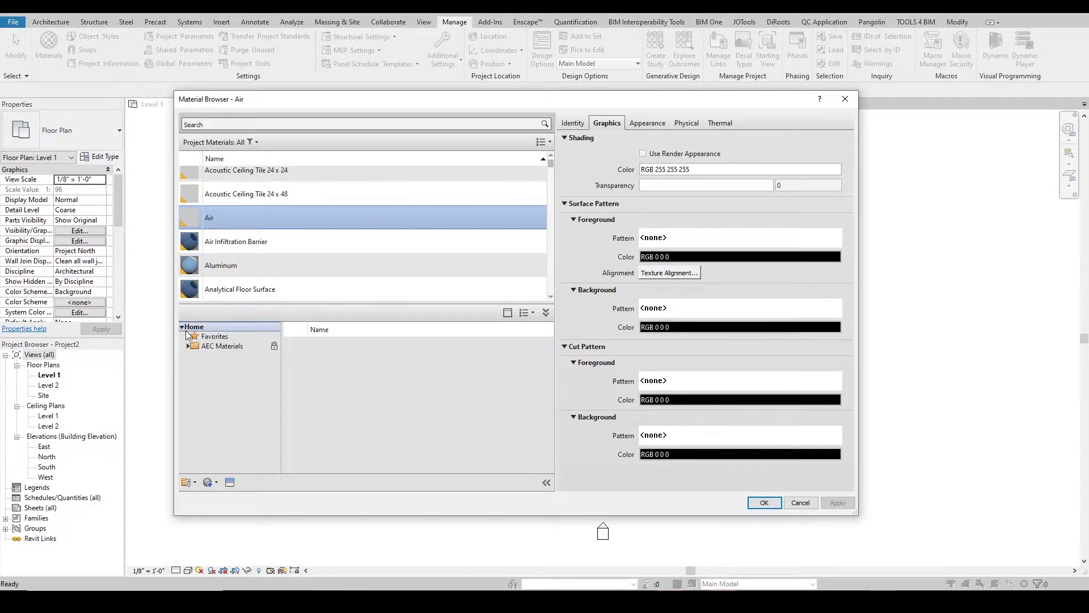
{"action": "left_click", "coordinate": [219, 346]}
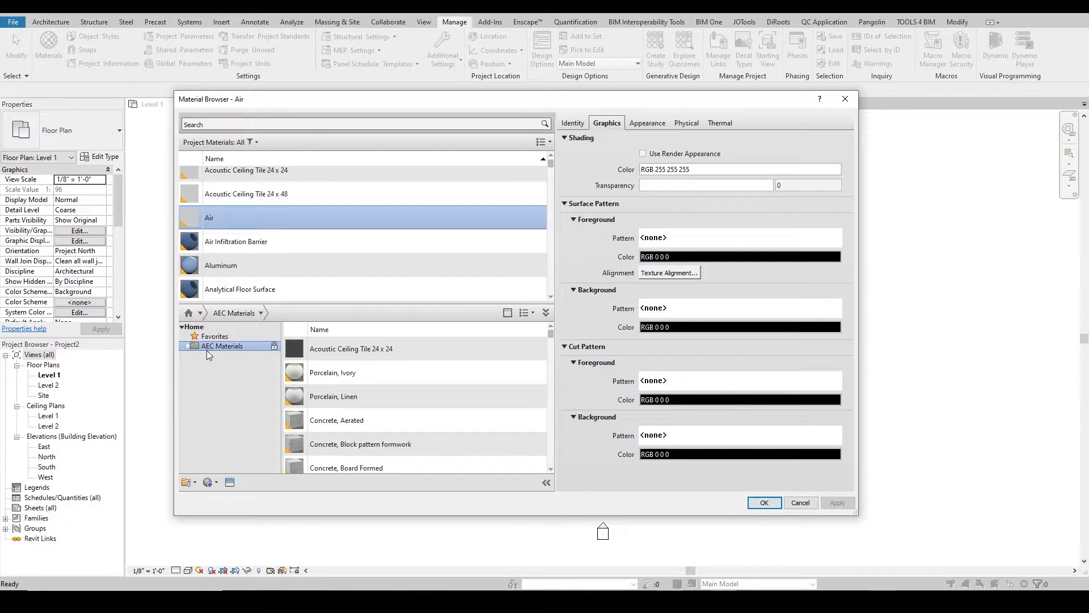
- Search the materials for "air" and add the library's Air material to the project, replacing the existing appearance
{"action": "scroll", "coordinate": [322, 263], "scroll_direction": "up", "scroll_amount": 1}
{"action": "left_click", "coordinate": [289, 128]}
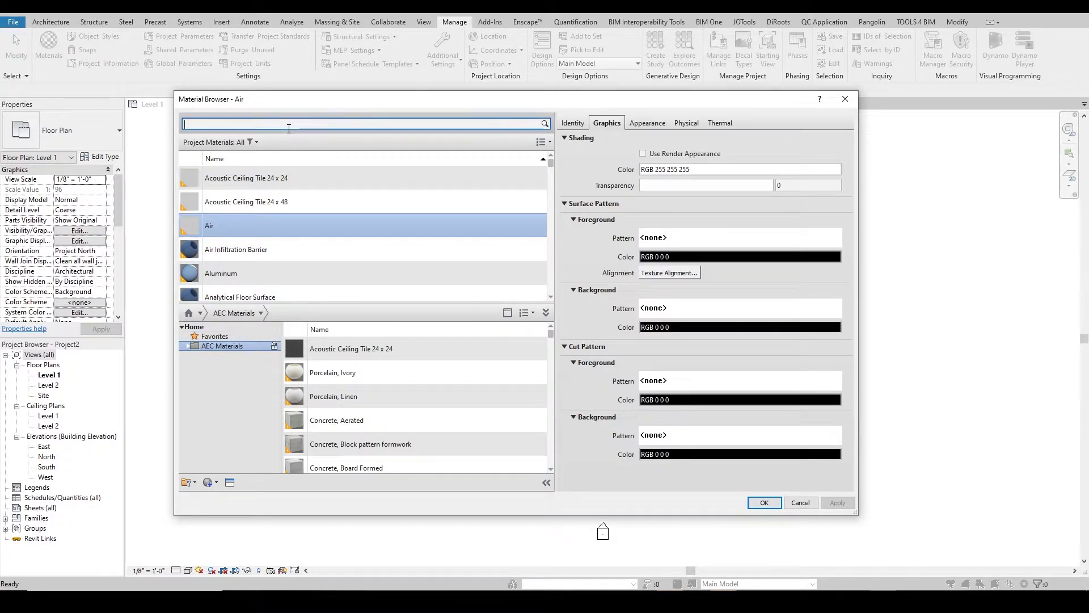
{"action": "type", "text": "air"}
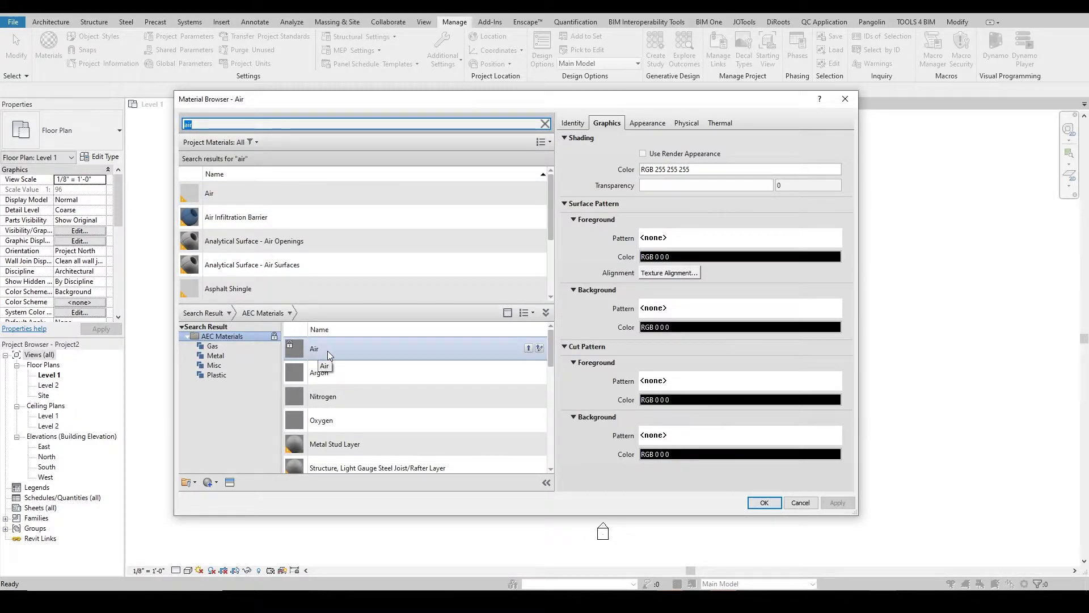
{"action": "left_click", "coordinate": [527, 349]}
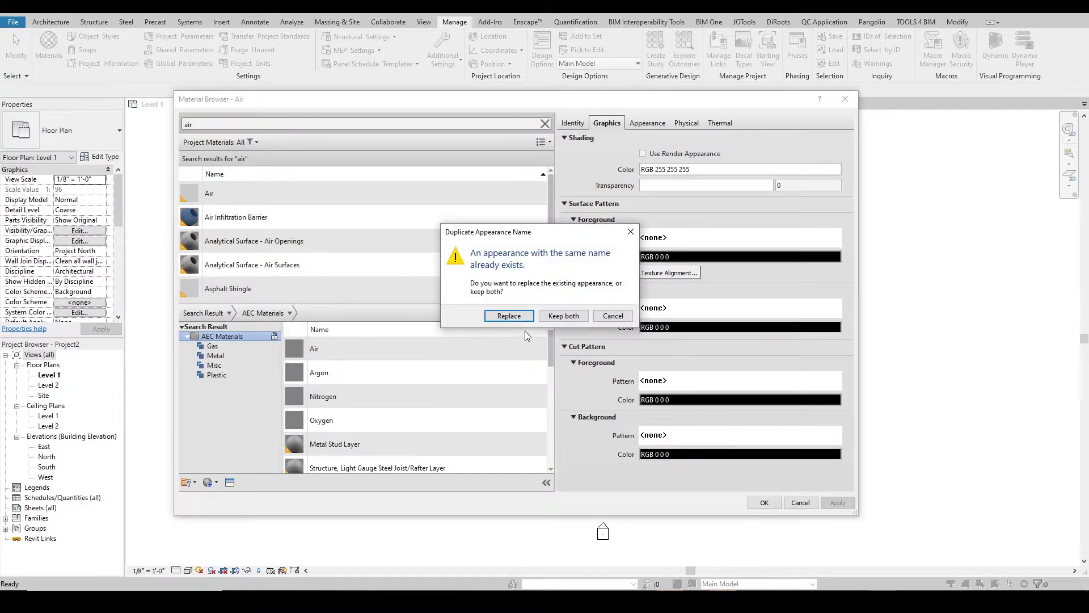
{"action": "left_click", "coordinate": [520, 315]}
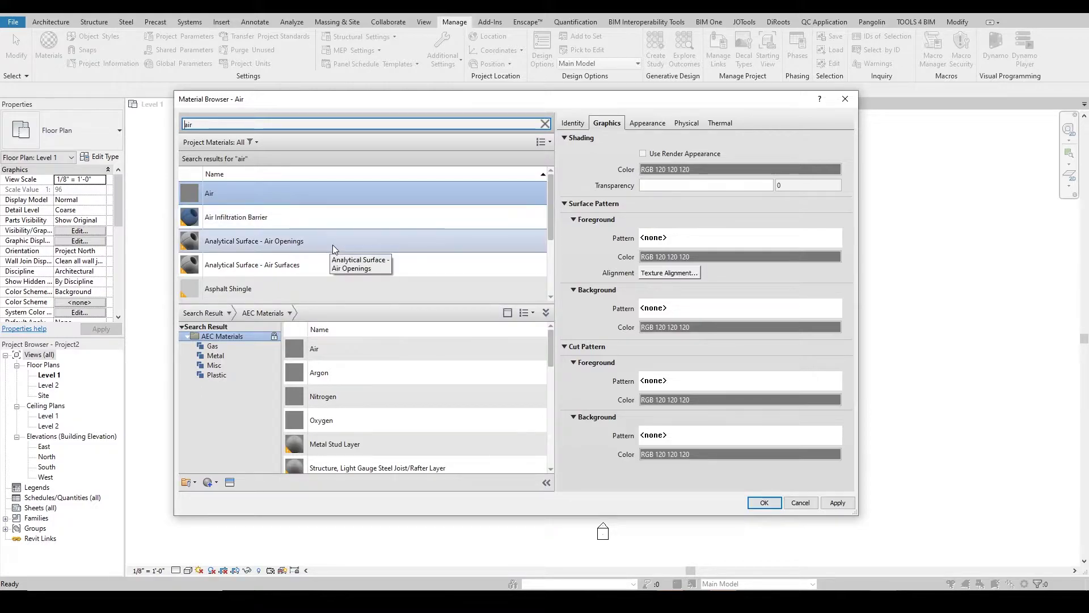
- Examine the Air material's identity, graphics, appearance, physical and thermal properties
{"action": "left_click", "coordinate": [663, 121]}
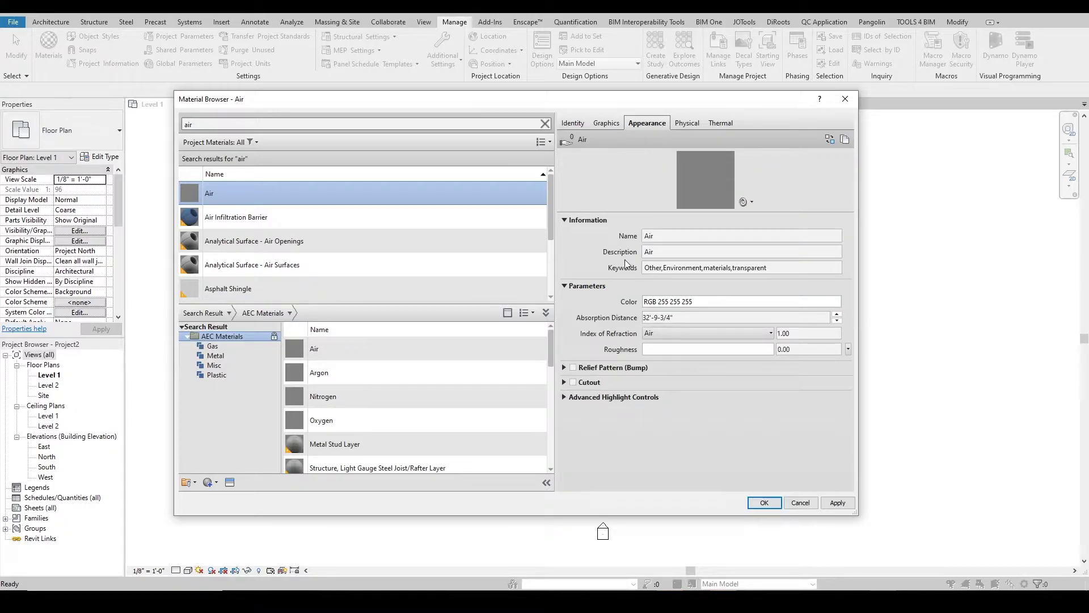
{"action": "left_click", "coordinate": [573, 122]}
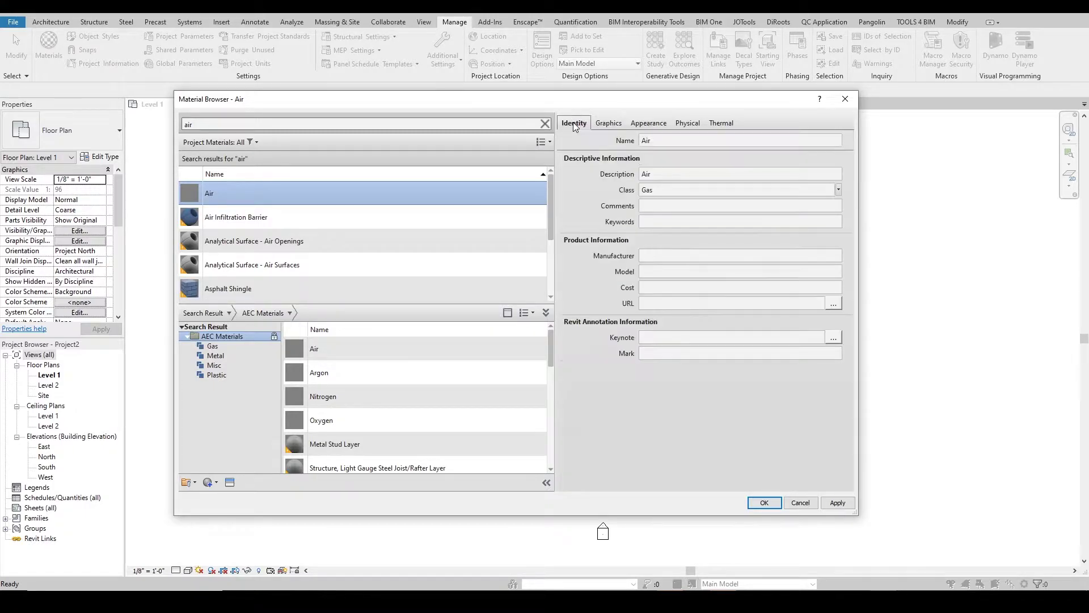
{"action": "left_click", "coordinate": [607, 122]}
{"action": "left_click", "coordinate": [647, 123]}
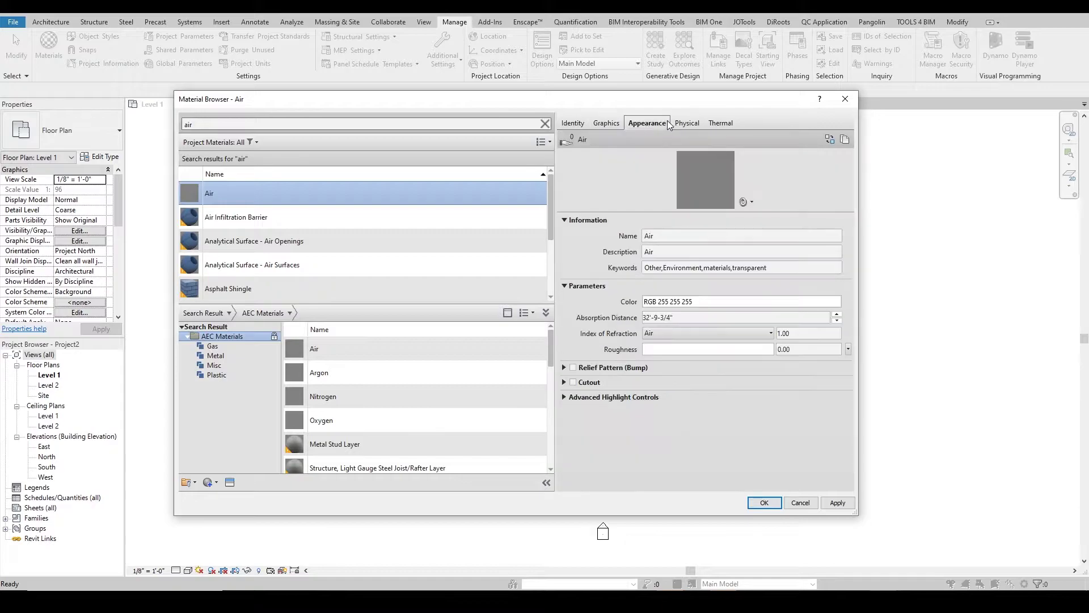
{"action": "left_click", "coordinate": [687, 122]}
{"action": "left_click", "coordinate": [719, 124]}
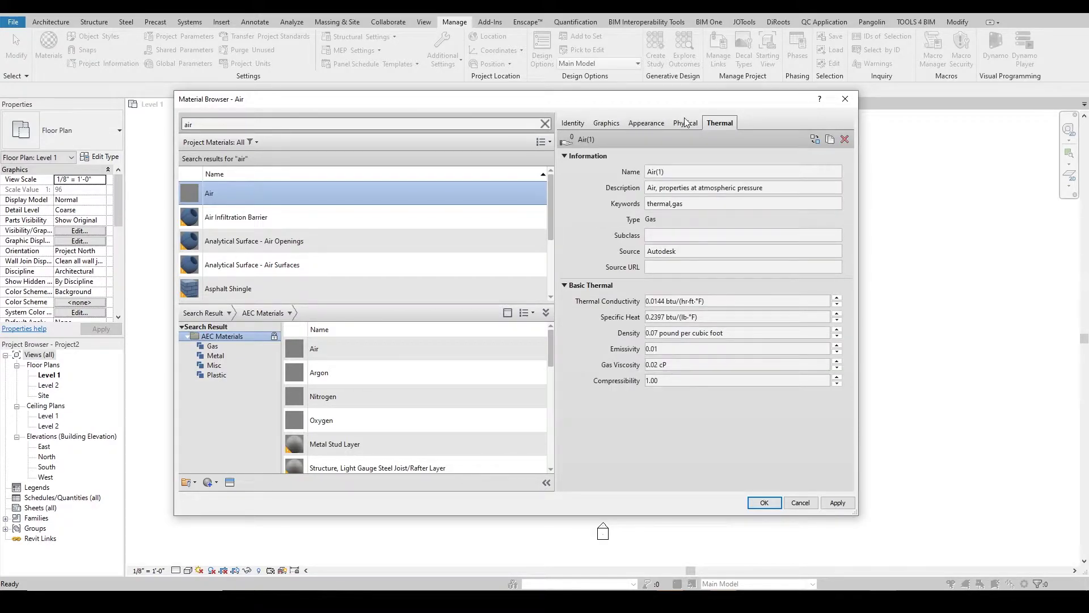
{"action": "left_click", "coordinate": [573, 123]}
{"action": "left_click", "coordinate": [607, 123]}
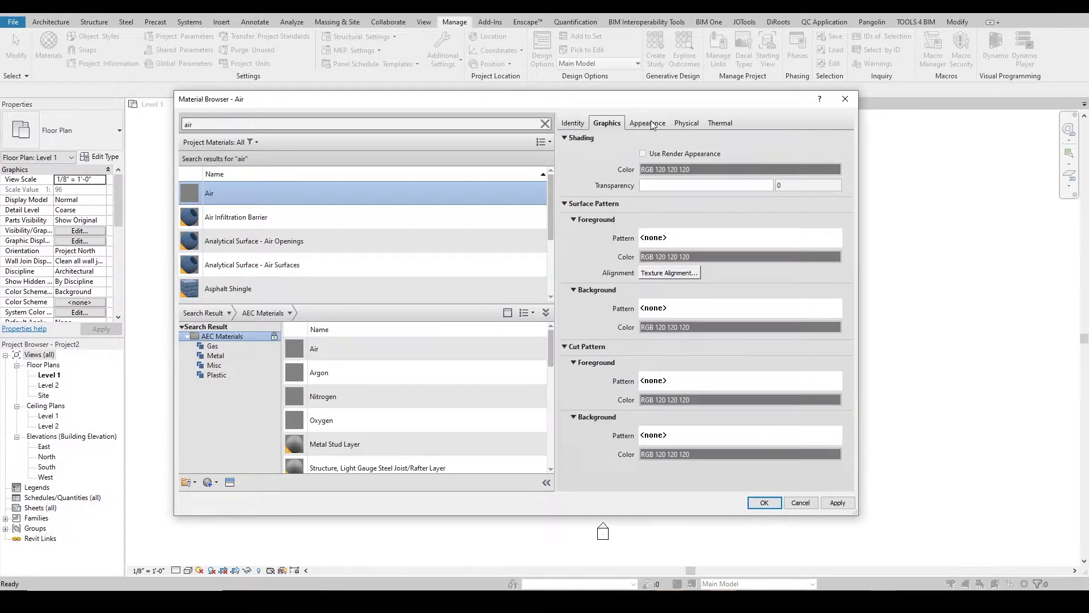
{"action": "left_click", "coordinate": [649, 123]}
{"action": "left_click", "coordinate": [721, 123]}
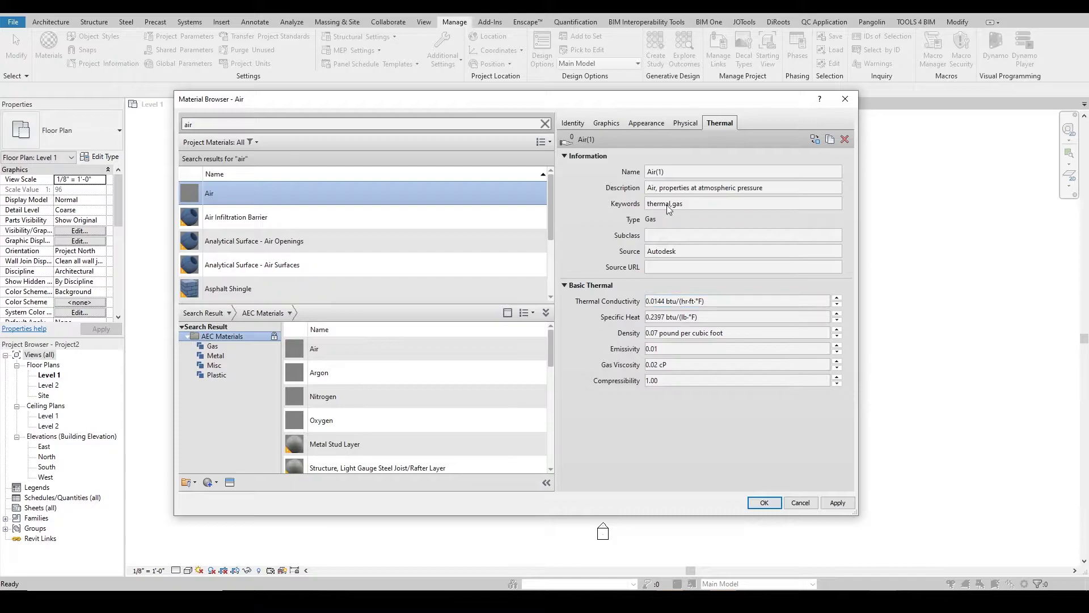
- Review Air's identity and graphics again, then its appearance settings including the Advanced Highlight Controls
{"action": "left_click", "coordinate": [574, 124]}
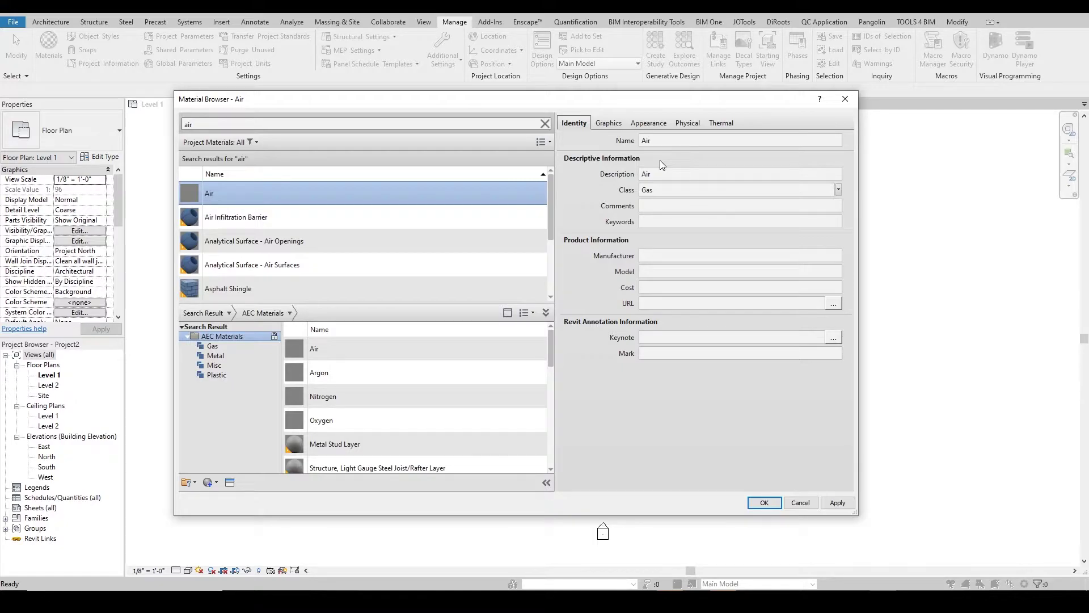
{"action": "left_click", "coordinate": [608, 122]}
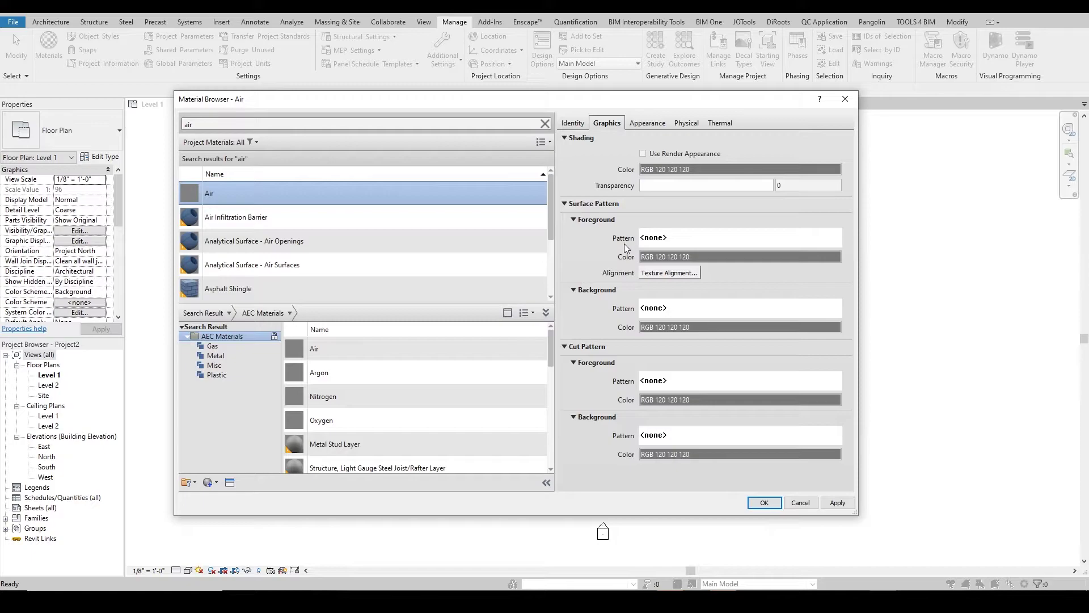
{"action": "left_click", "coordinate": [645, 123]}
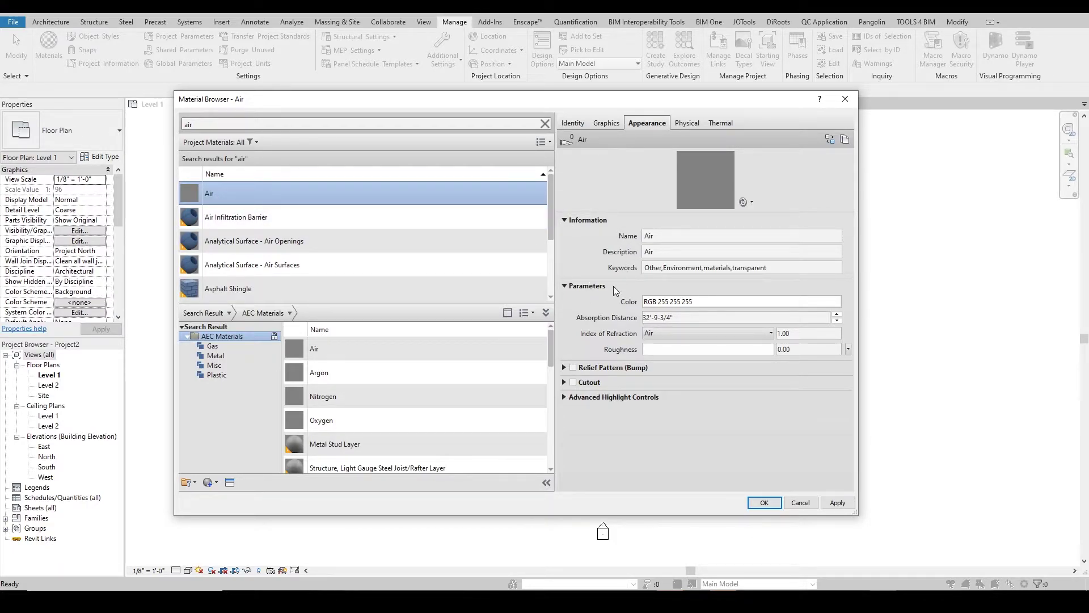
{"action": "left_click", "coordinate": [563, 397]}
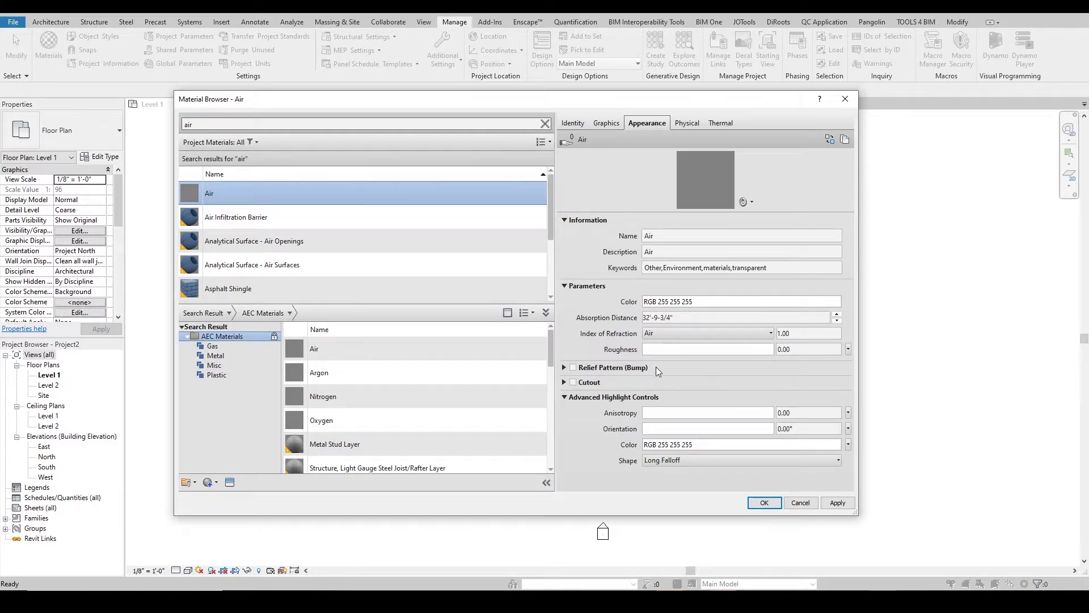
{"action": "scroll", "coordinate": [285, 236], "scroll_direction": "down", "scroll_amount": 2}
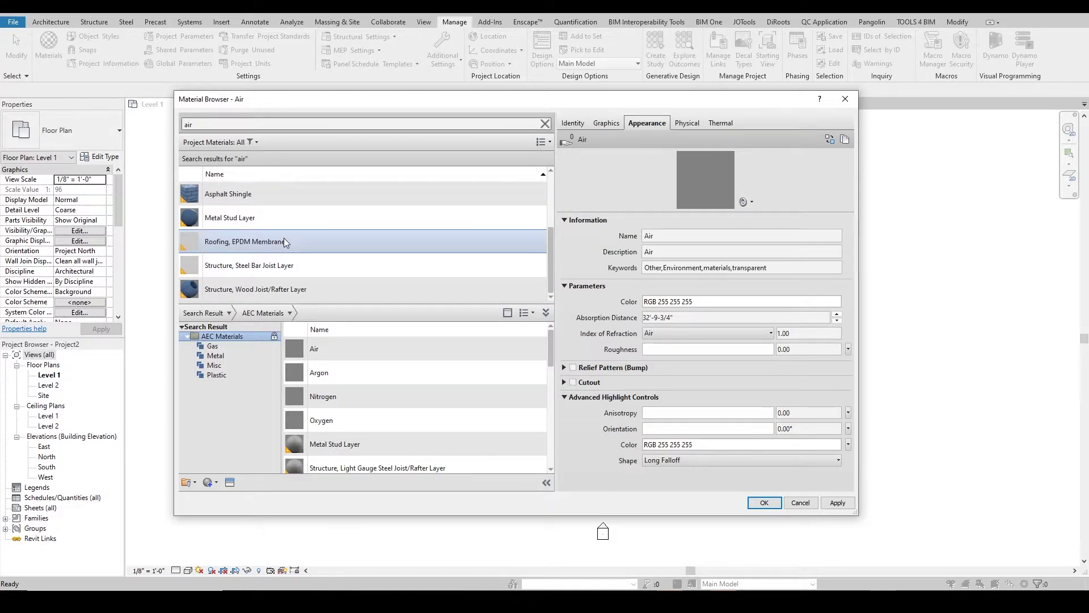
- Clear the material search and duplicate the Cherry material as Cherry UK
{"action": "scroll", "coordinate": [302, 248], "scroll_direction": "up", "scroll_amount": 2}
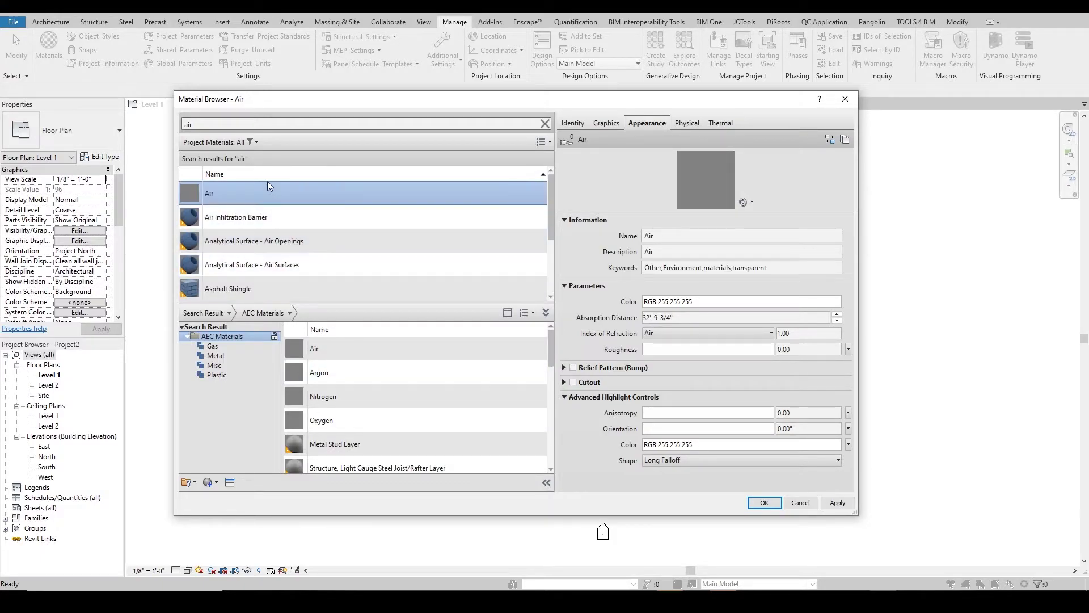
{"action": "left_click", "coordinate": [545, 123]}
{"action": "scroll", "coordinate": [291, 213], "scroll_direction": "down", "scroll_amount": 5}
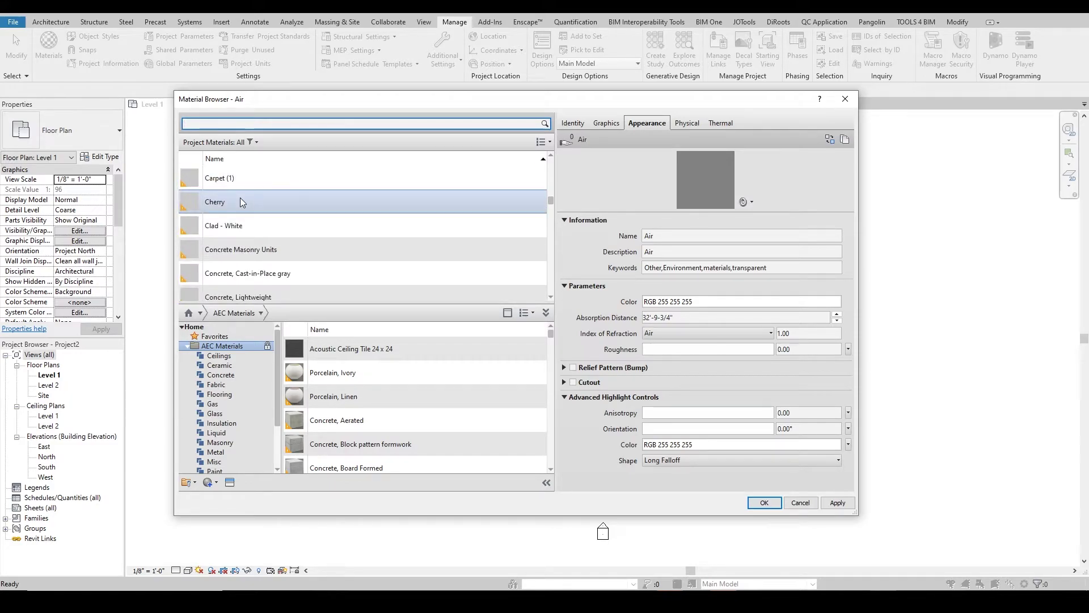
{"action": "left_click", "coordinate": [241, 200]}
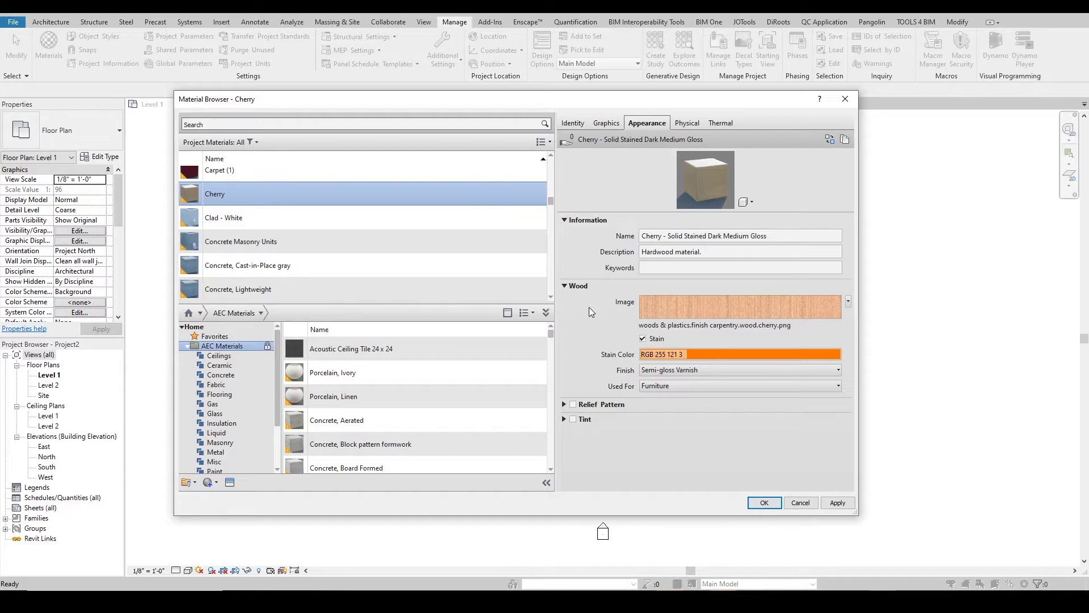
{"action": "scroll", "coordinate": [238, 182], "scroll_direction": "up", "scroll_amount": 1}
{"action": "right_click", "coordinate": [231, 201]}
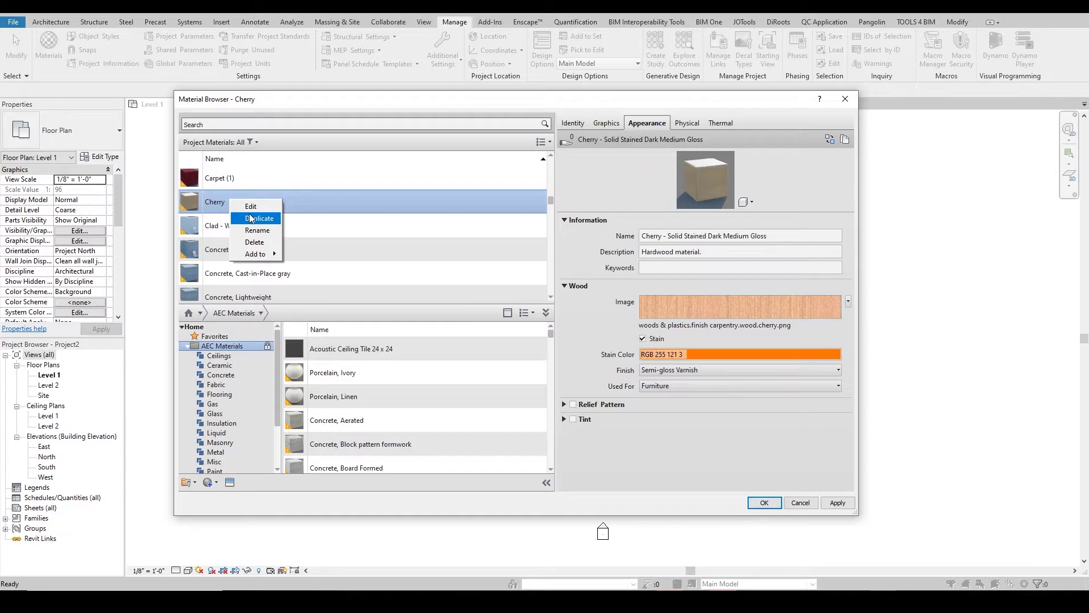
{"action": "left_click", "coordinate": [254, 218]}
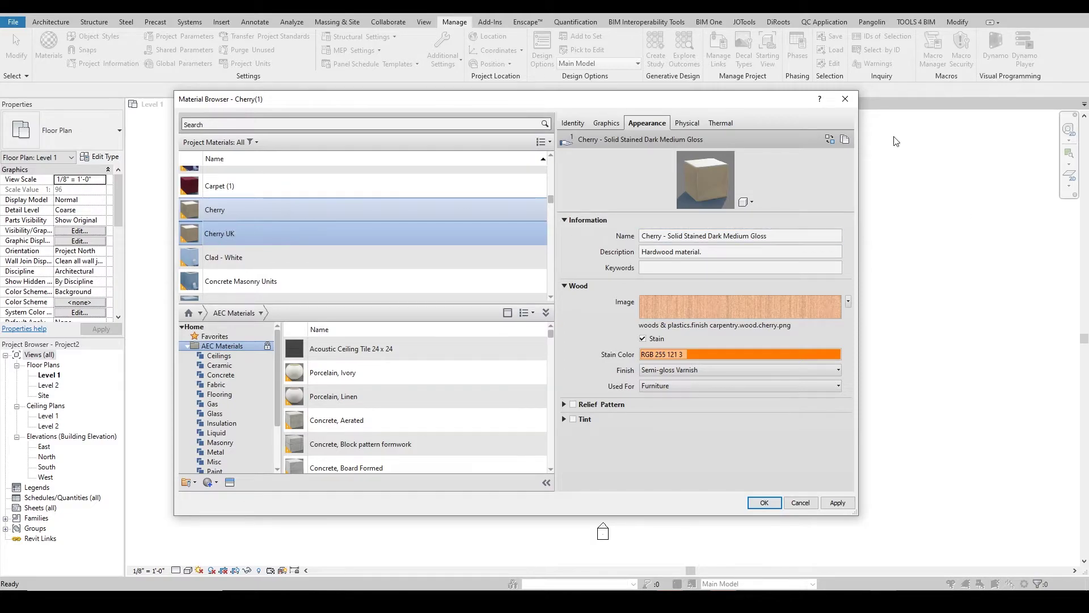
- Duplicate Cherry UK's appearance asset and set its stain color to magenta, RGB 255 0 255
{"action": "left_click", "coordinate": [844, 140]}
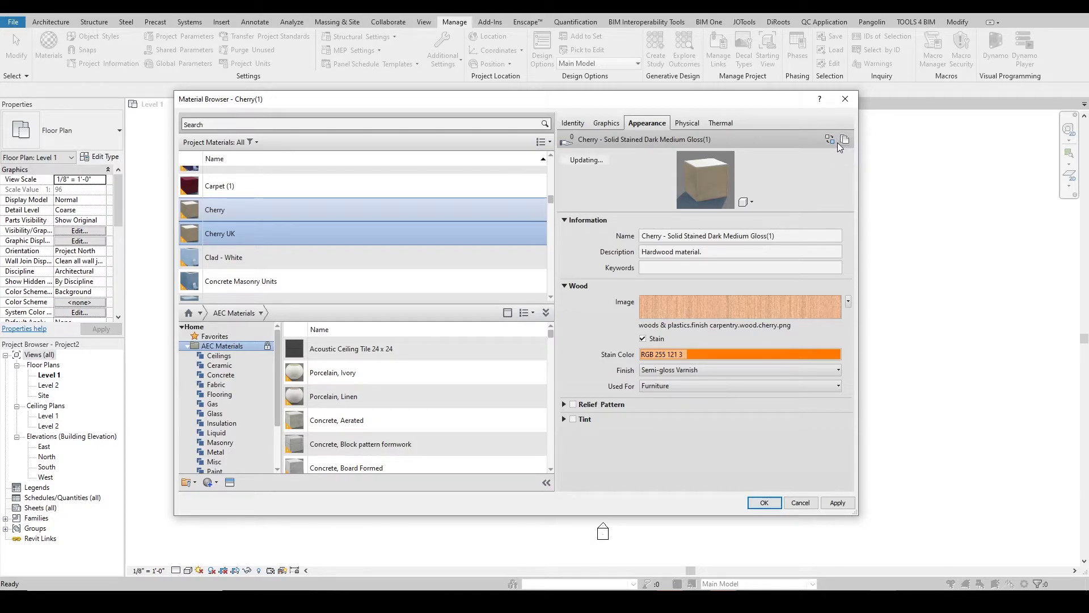
{"action": "left_click", "coordinate": [685, 352]}
{"action": "left_click", "coordinate": [487, 316]}
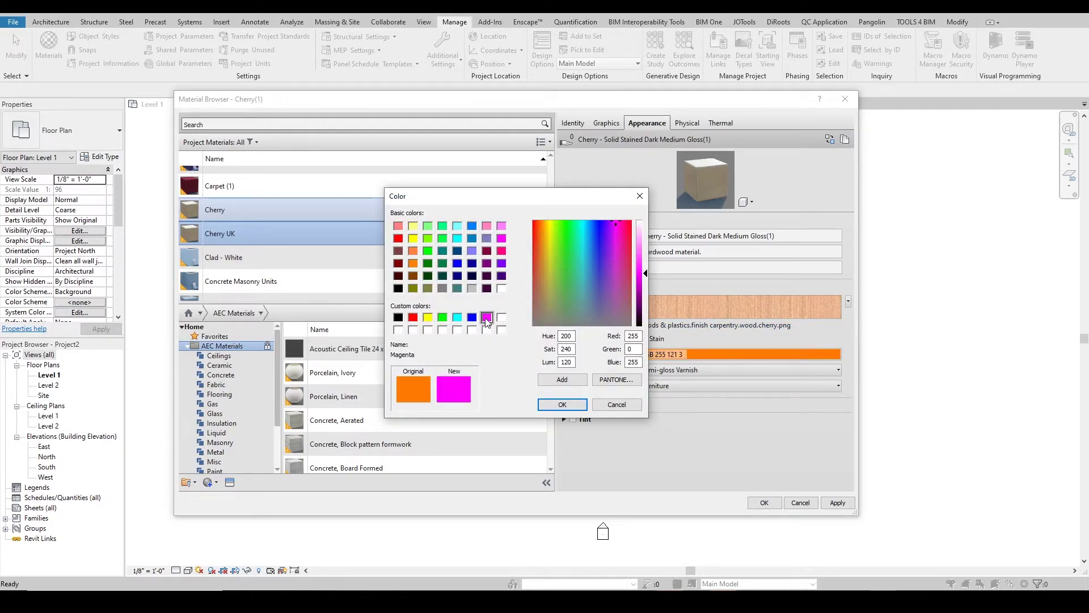
{"action": "left_click", "coordinate": [562, 404]}
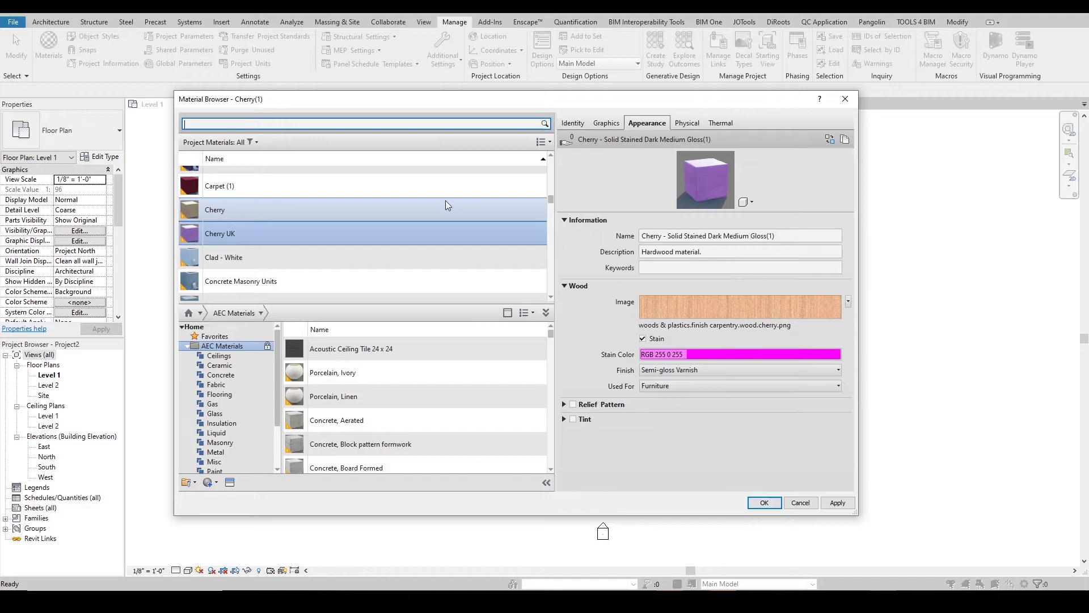
- Duplicate Cherry again, set the copy's stain color to red, RGB 255 0 0, without duplicating the asset, and compare the Cherry materials
{"action": "left_click", "coordinate": [213, 210]}
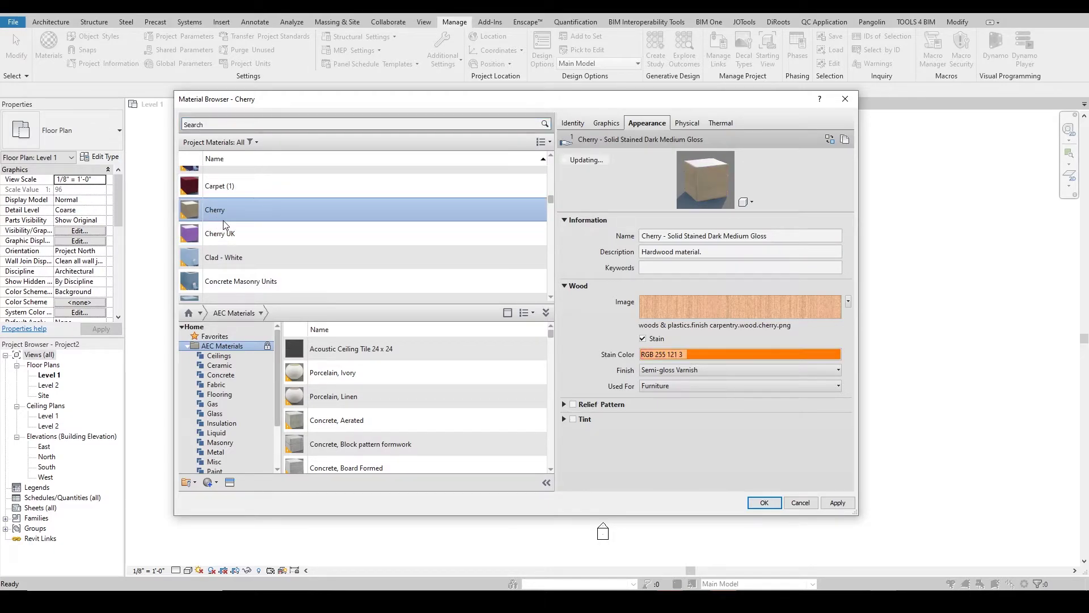
{"action": "right_click", "coordinate": [223, 219]}
{"action": "left_click", "coordinate": [260, 241]}
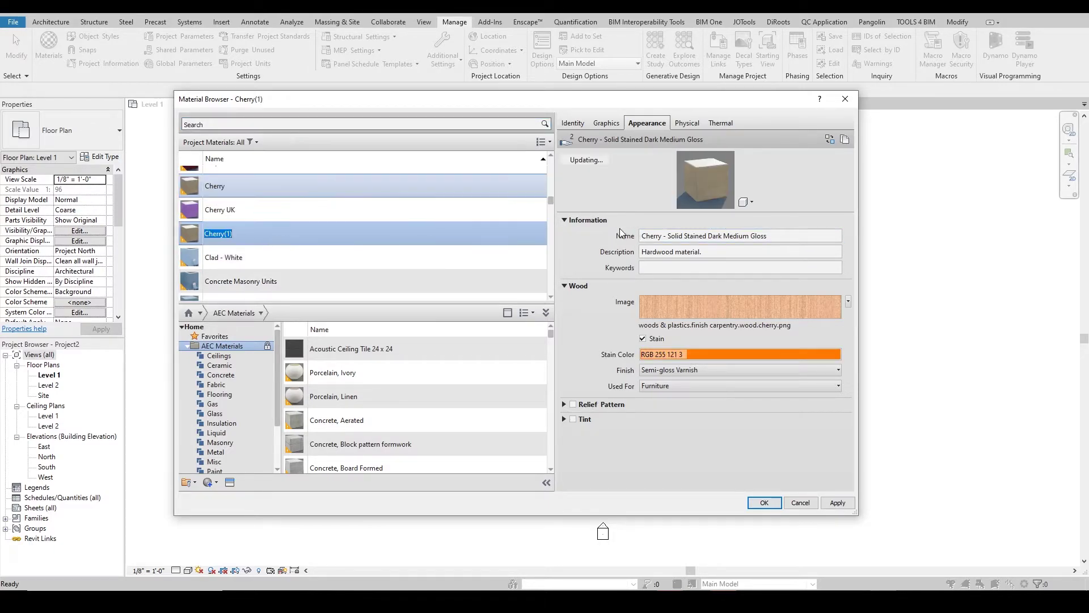
{"action": "left_click", "coordinate": [738, 354]}
{"action": "left_click", "coordinate": [501, 250]}
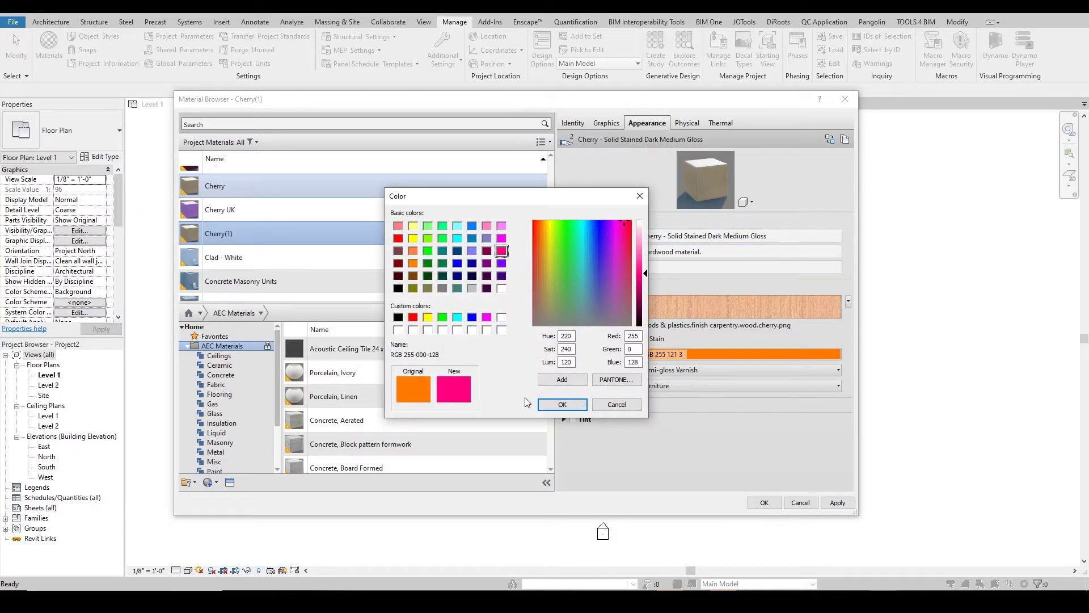
{"action": "left_click", "coordinate": [412, 317]}
{"action": "left_click", "coordinate": [562, 404]}
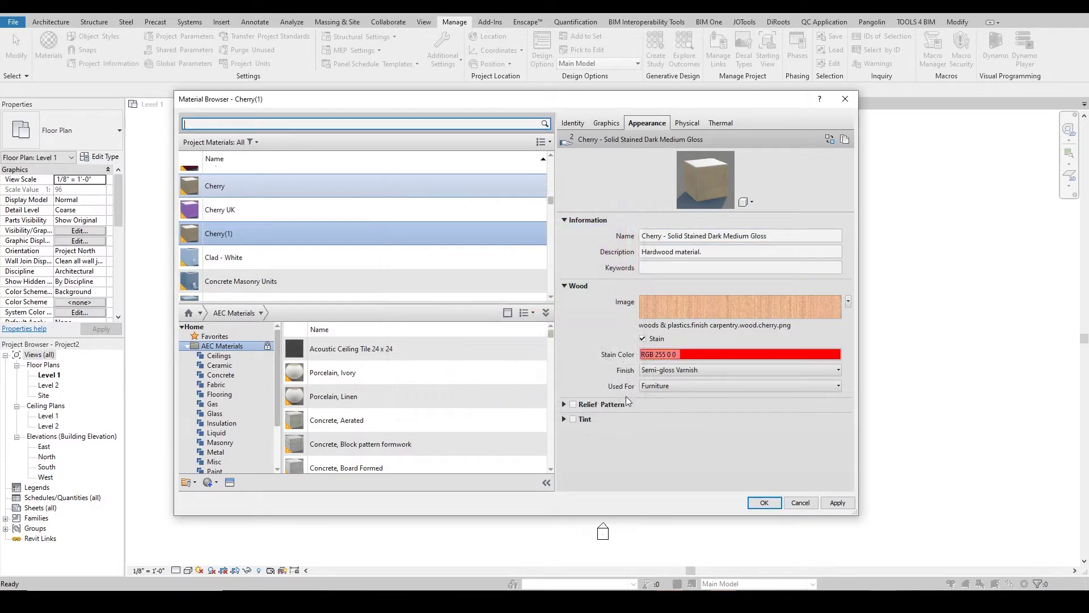
{"action": "scroll", "coordinate": [387, 277], "scroll_direction": "down", "scroll_amount": 1}
{"action": "scroll", "coordinate": [243, 211], "scroll_direction": "up", "scroll_amount": 2}
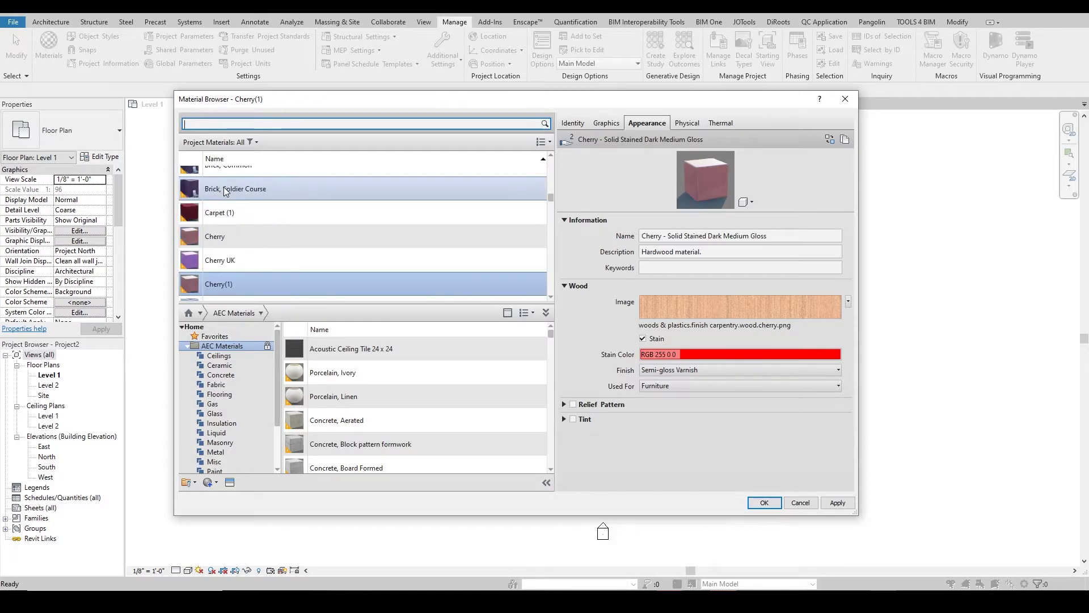
{"action": "scroll", "coordinate": [221, 299], "scroll_direction": "up", "scroll_amount": 1}
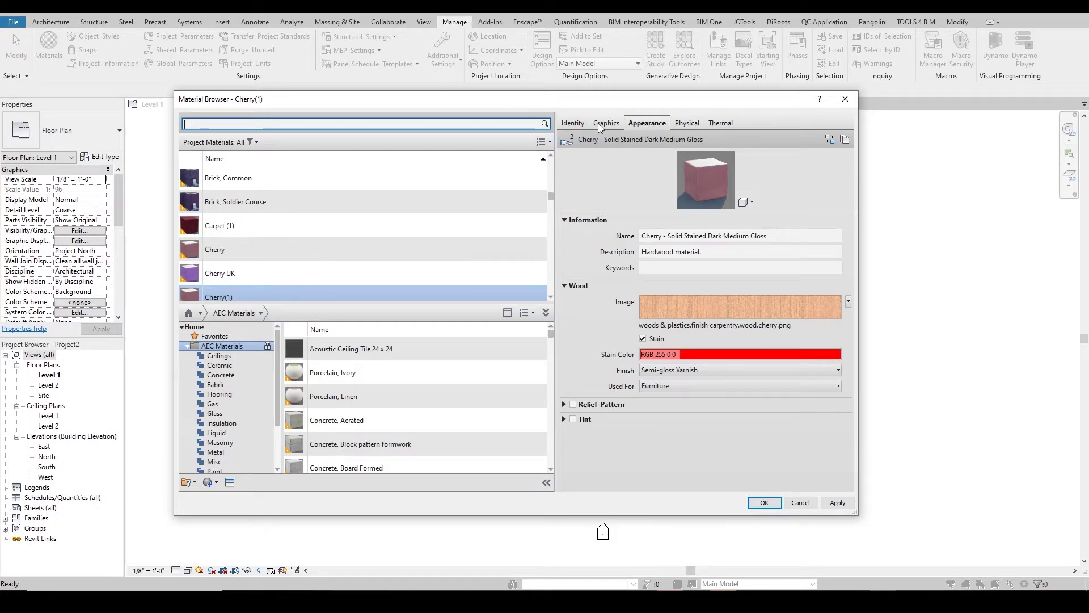
- Review Cherry UK's graphics, identity and appearance, including the Relief Pattern and Tint settings
{"action": "left_click", "coordinate": [335, 267]}
{"action": "left_click", "coordinate": [605, 125]}
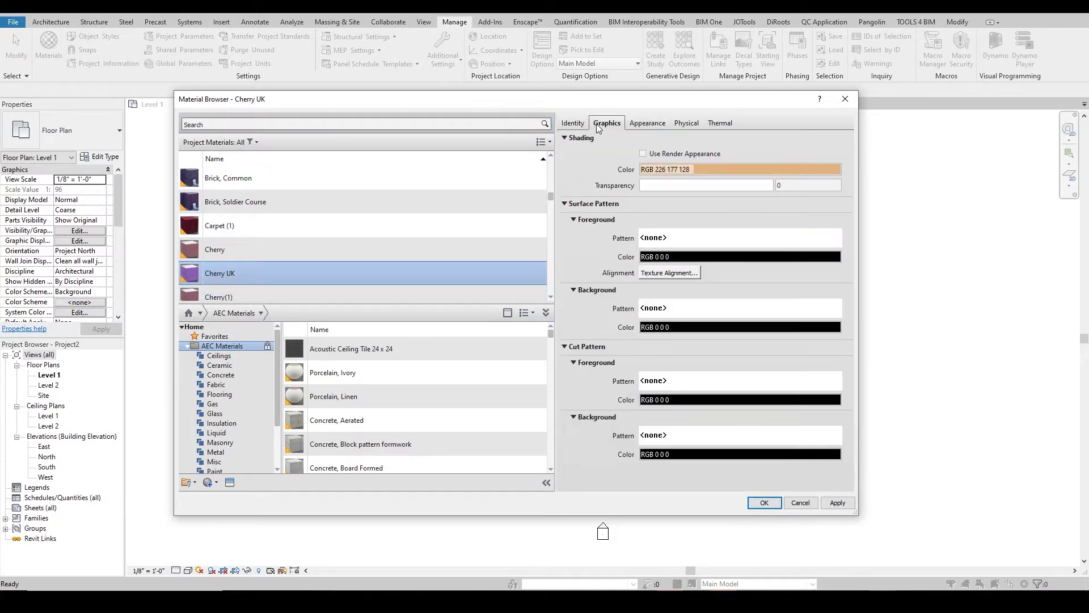
{"action": "left_click", "coordinate": [573, 124]}
{"action": "left_click", "coordinate": [648, 123]}
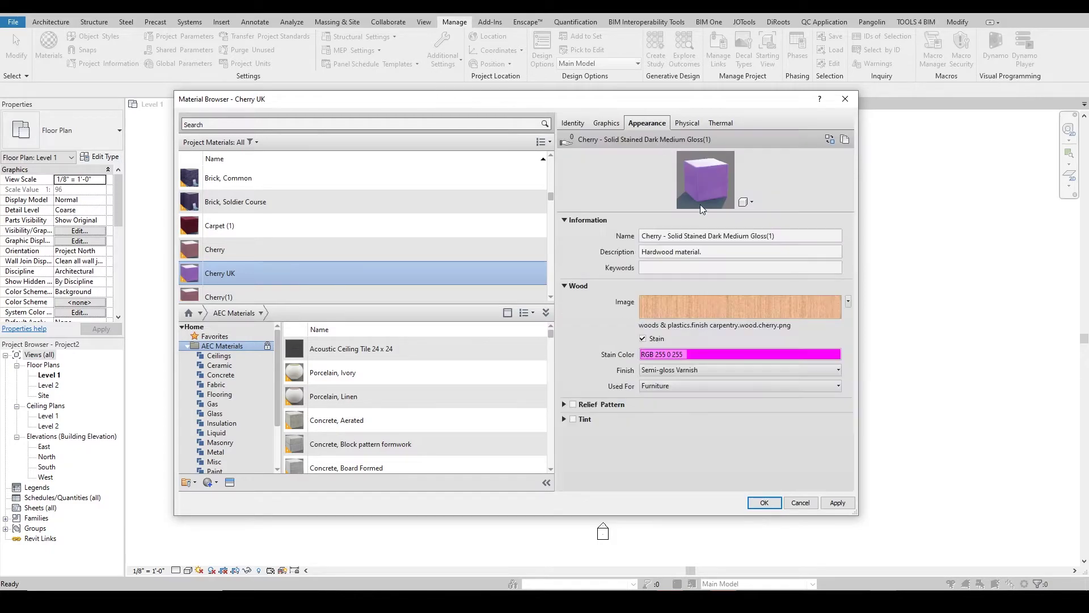
{"action": "left_click", "coordinate": [563, 403]}
{"action": "left_click", "coordinate": [564, 454]}
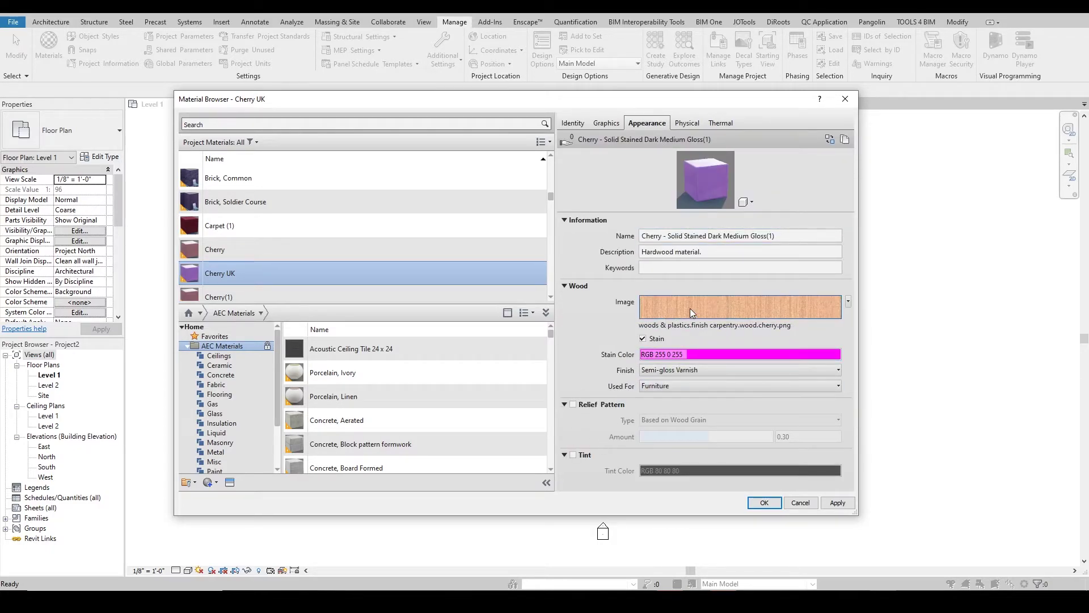
- Examine the position, scale and repeat options of Cherry UK's wood image in an enlarged Texture Editor, then close it
{"action": "left_click", "coordinate": [724, 308]}
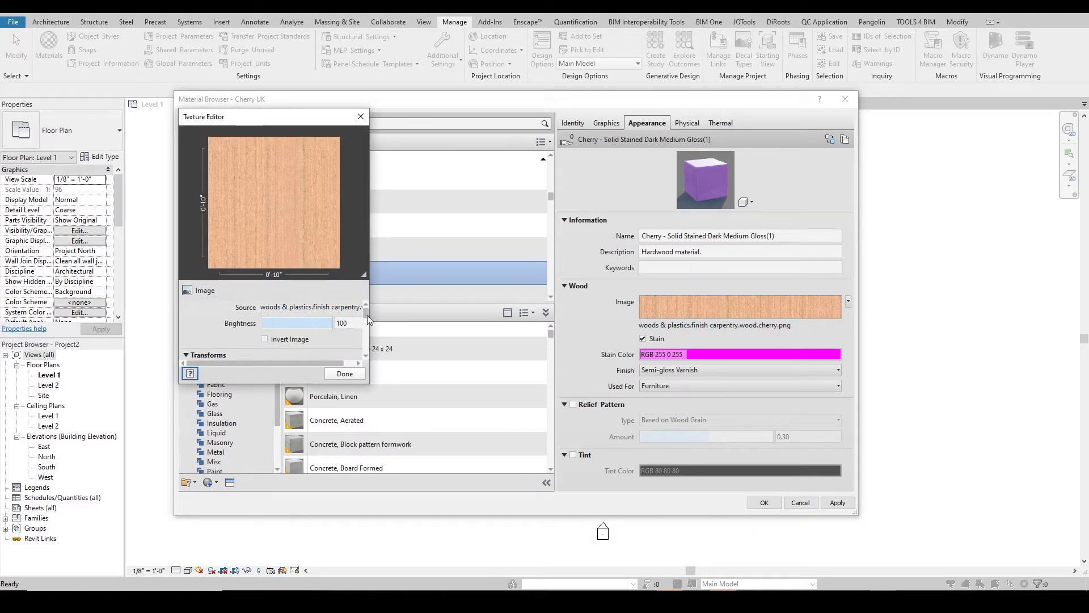
{"action": "left_click_drag", "start_coordinate": [365, 315], "coordinate": [535, 509]}
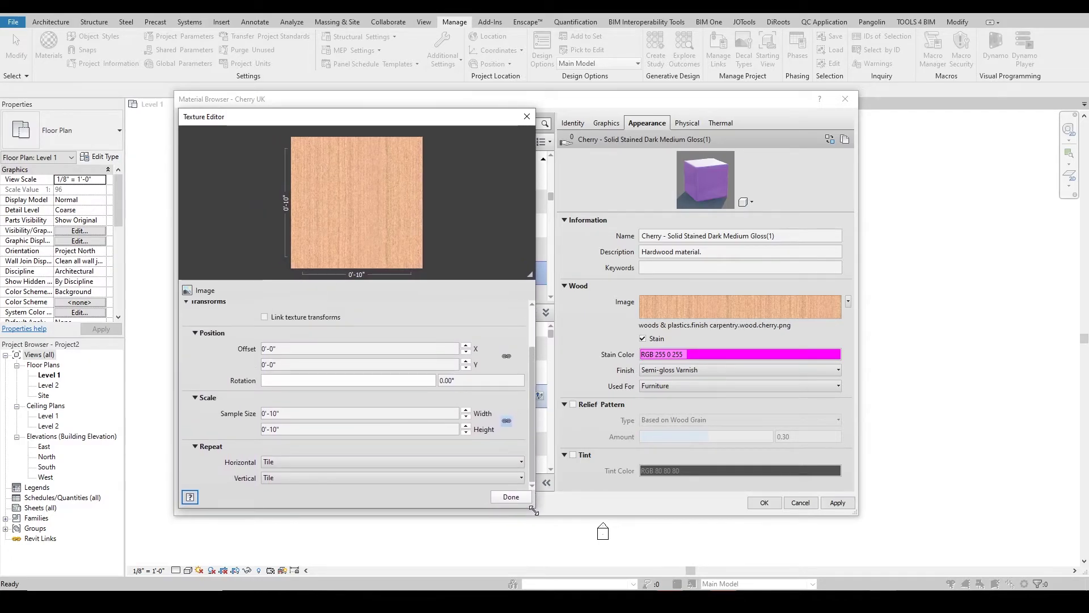
{"action": "left_click", "coordinate": [280, 461]}
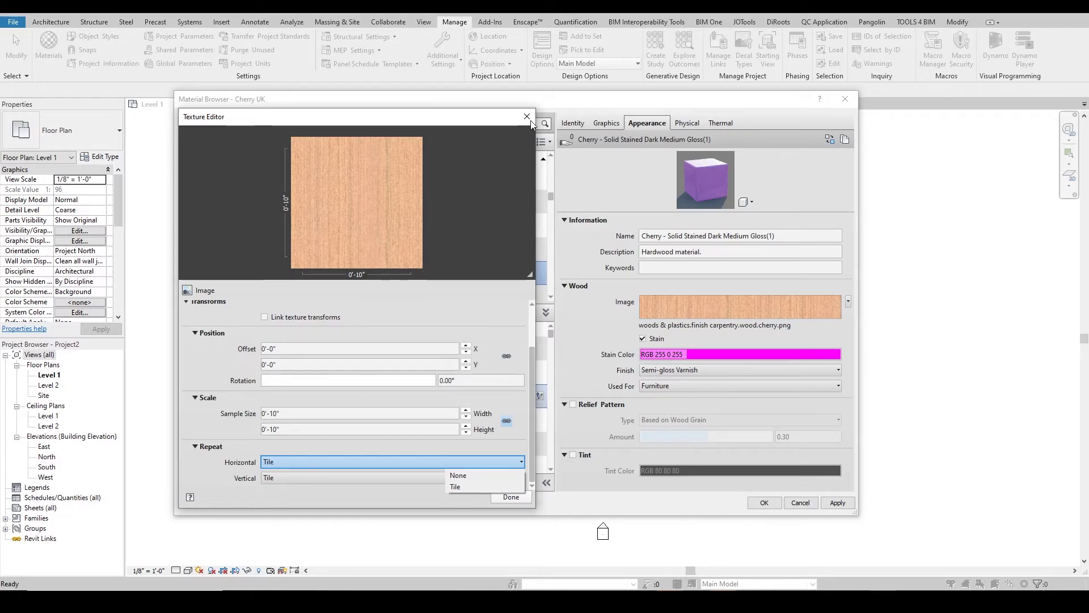
{"action": "left_click", "coordinate": [752, 223]}
{"action": "left_click", "coordinate": [738, 214]}
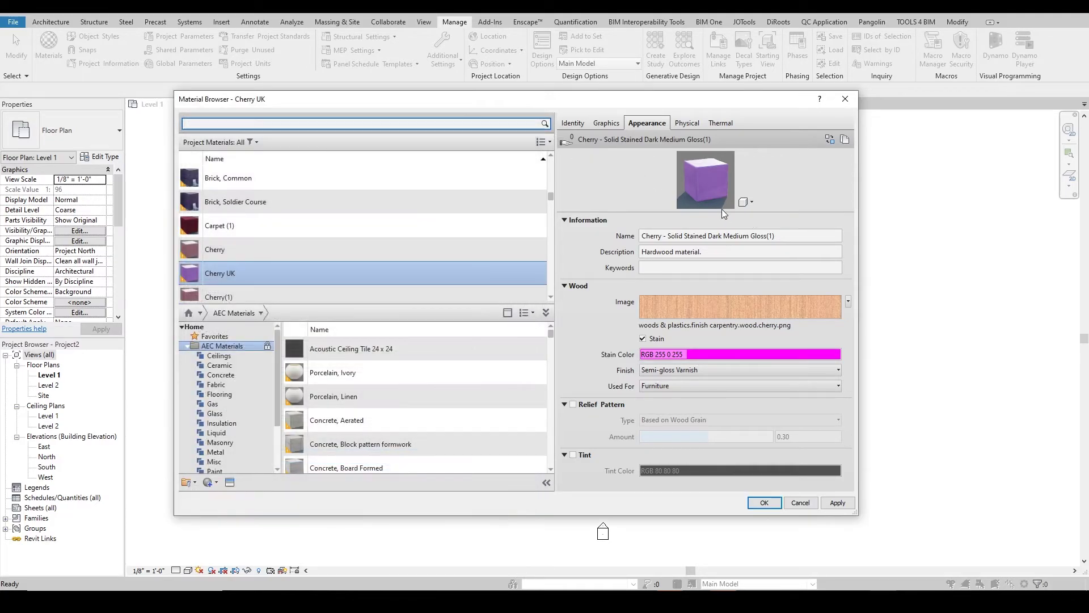
- Enlarge Cherry UK's appearance preview and turn off its wood stain
{"action": "left_click_drag", "start_coordinate": [722, 213], "coordinate": [718, 374]}
{"action": "scroll", "coordinate": [835, 438], "scroll_direction": "down", "scroll_amount": 3}
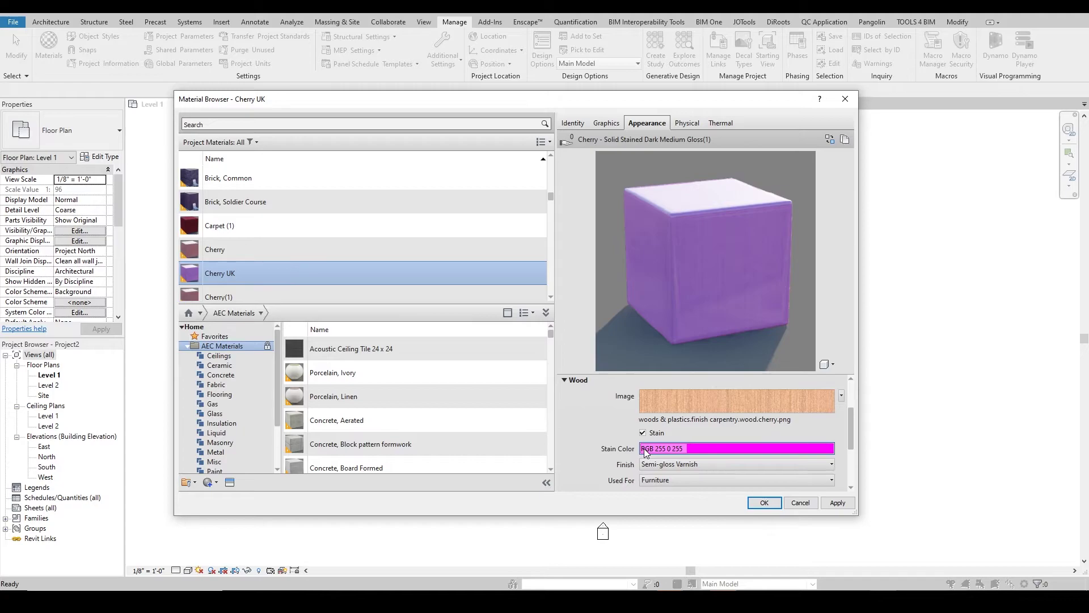
{"action": "left_click", "coordinate": [644, 451]}
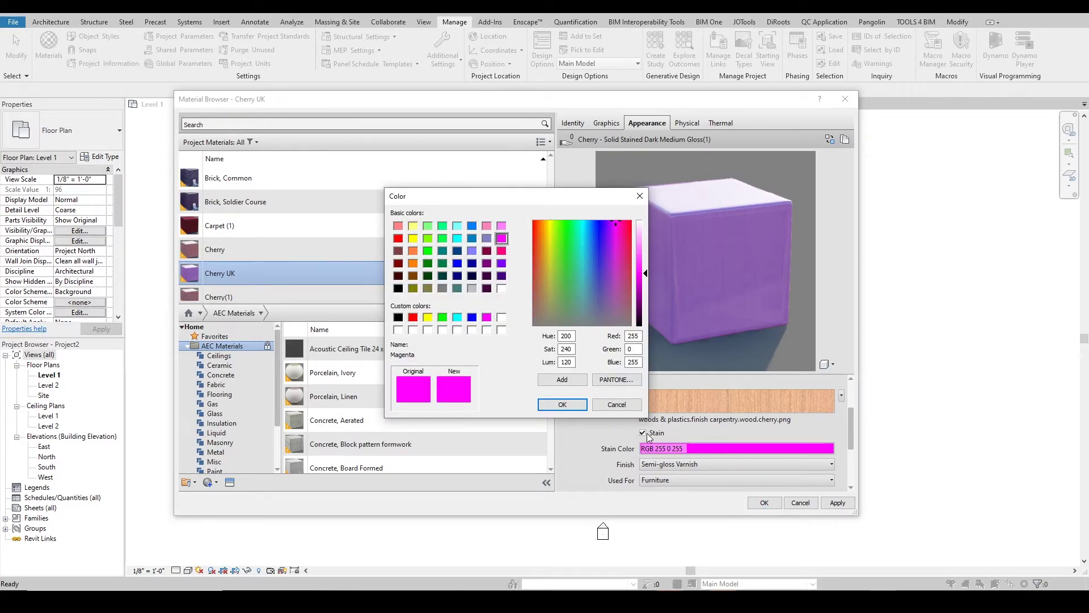
{"action": "key", "text": "Escape"}
{"action": "left_click", "coordinate": [643, 433]}
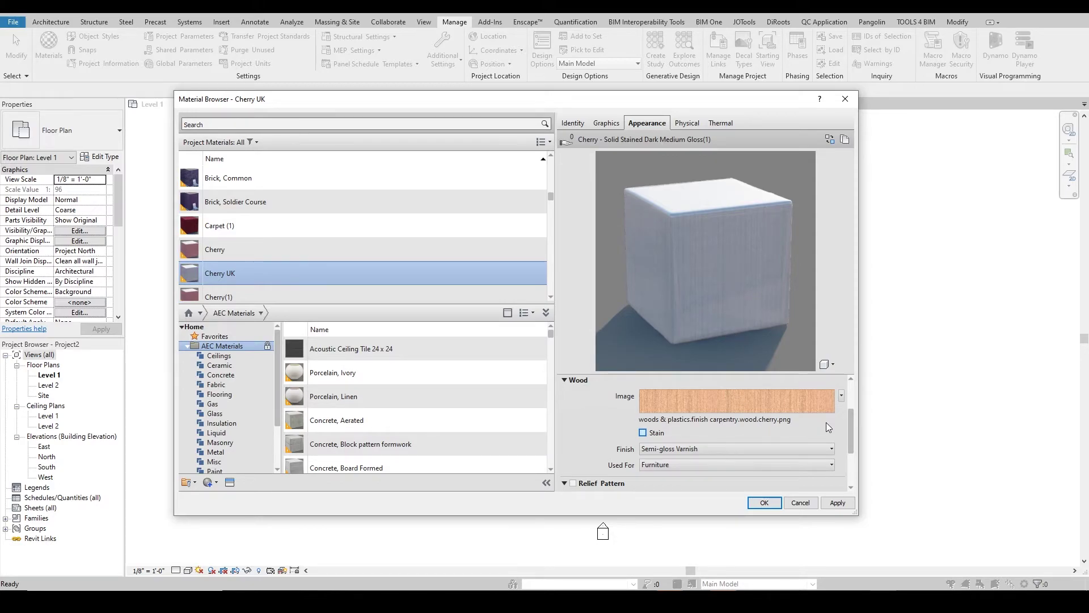
- Review Cherry UK's remaining appearance settings and thermal properties, then leave the Material Browser without applying the changes
{"action": "left_click_drag", "start_coordinate": [855, 431], "coordinate": [845, 461]}
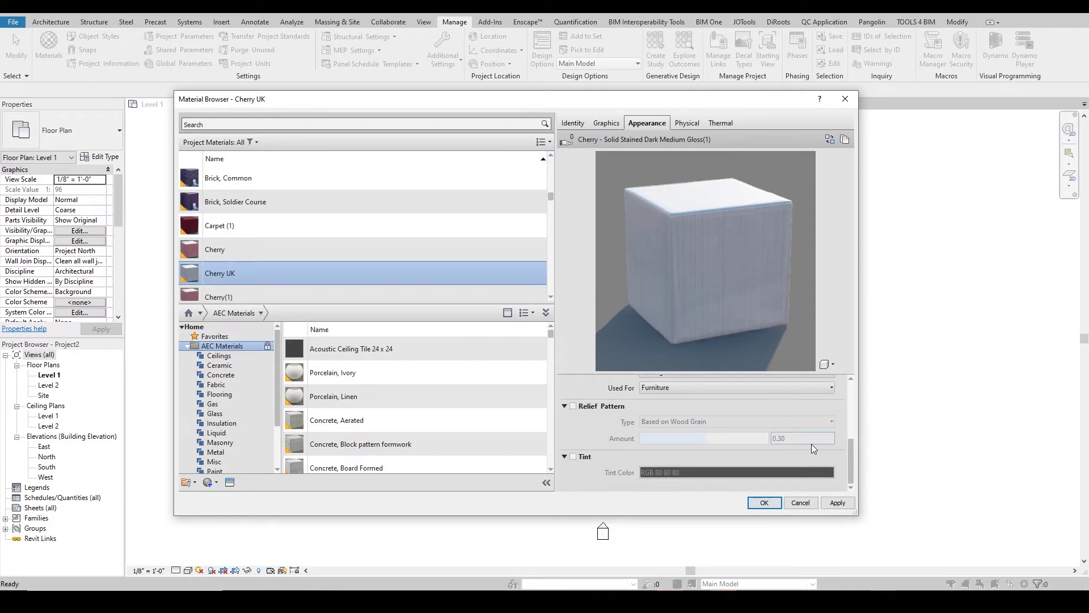
{"action": "scroll", "coordinate": [812, 444], "scroll_direction": "up", "scroll_amount": 1}
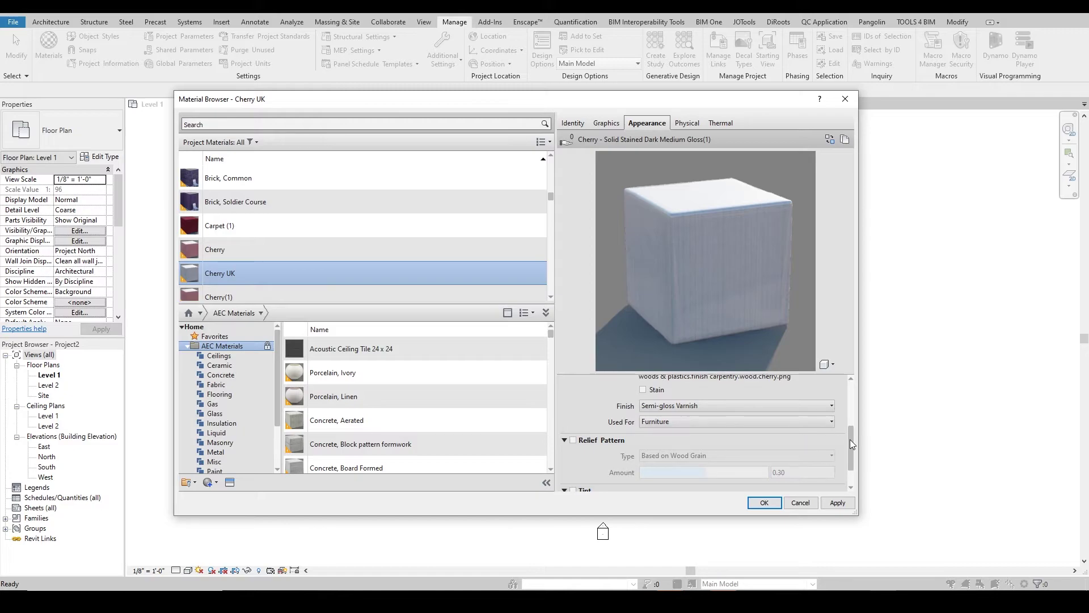
{"action": "left_click_drag", "start_coordinate": [849, 439], "coordinate": [852, 429]}
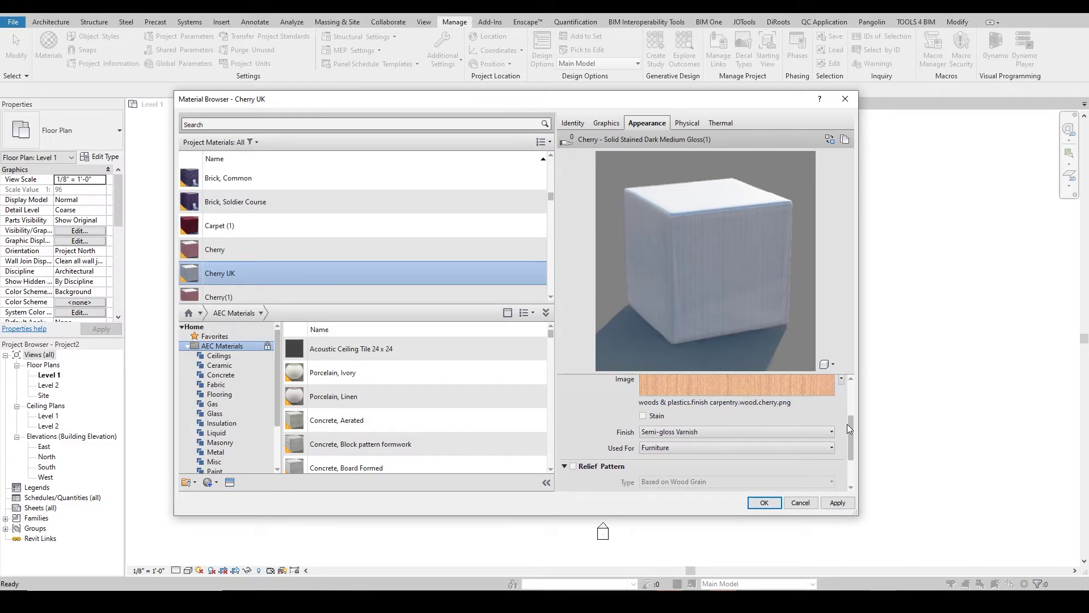
{"action": "left_click_drag", "start_coordinate": [852, 424], "coordinate": [855, 387]}
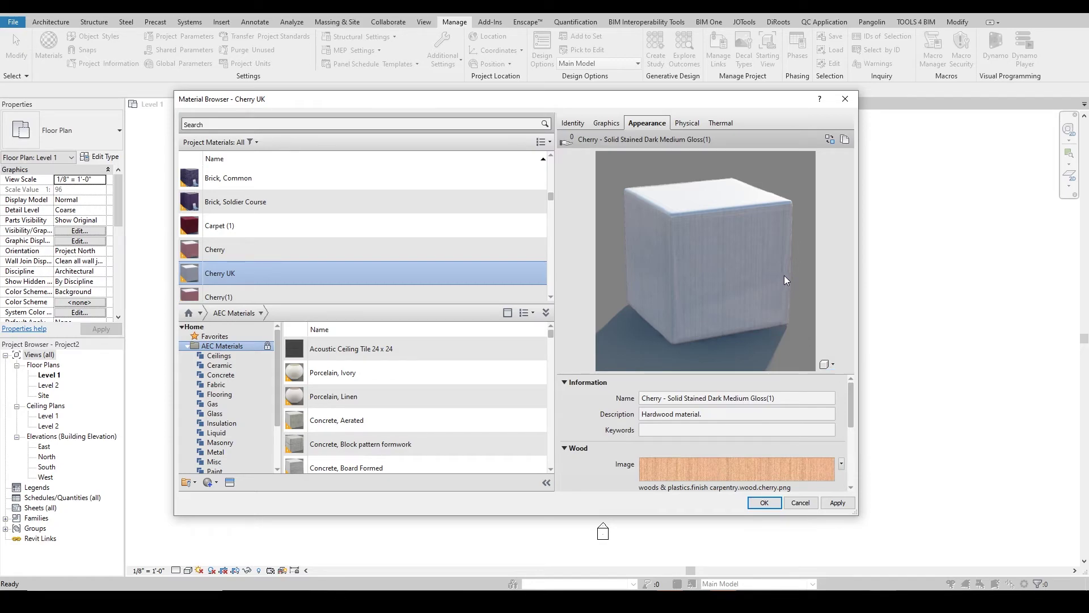
{"action": "left_click", "coordinate": [729, 124]}
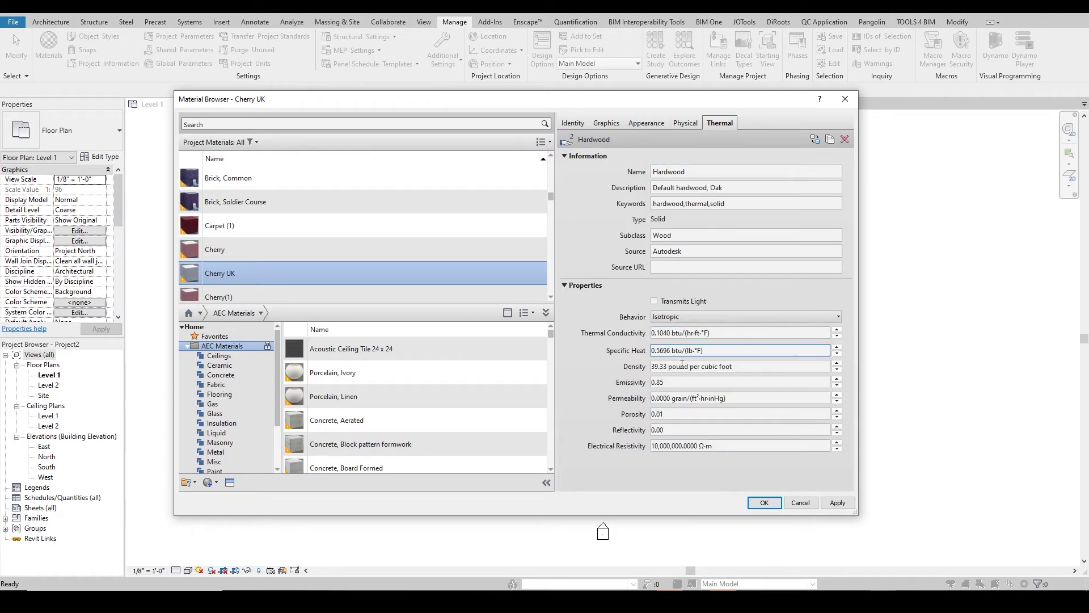
{"action": "left_click", "coordinate": [811, 505]}
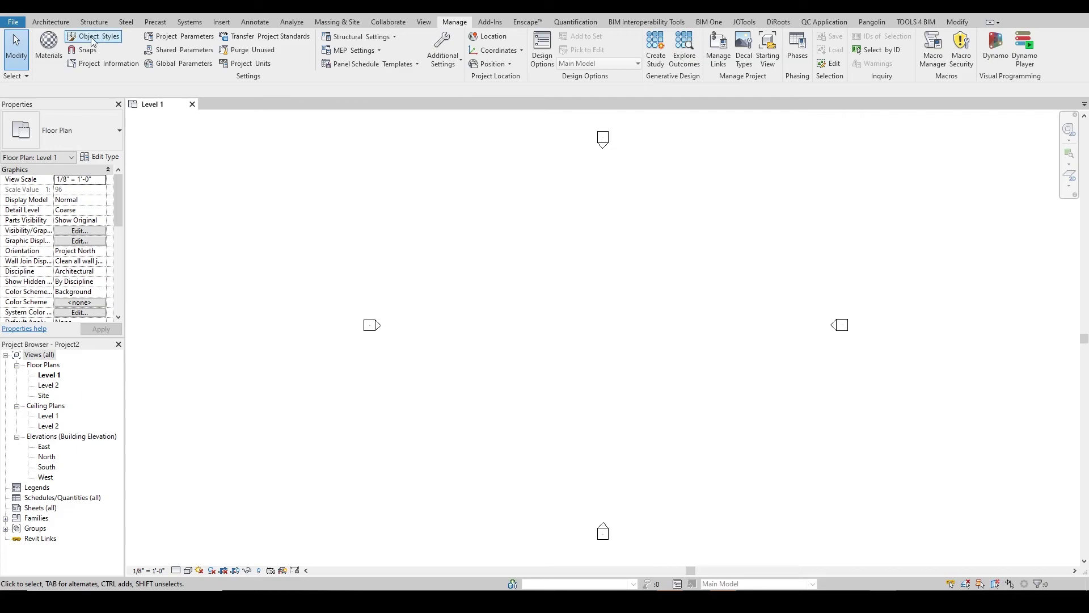
- Start a wall of type Exterior - Brick on CMU and open its layer structure for editing
{"action": "left_click", "coordinate": [50, 22]}
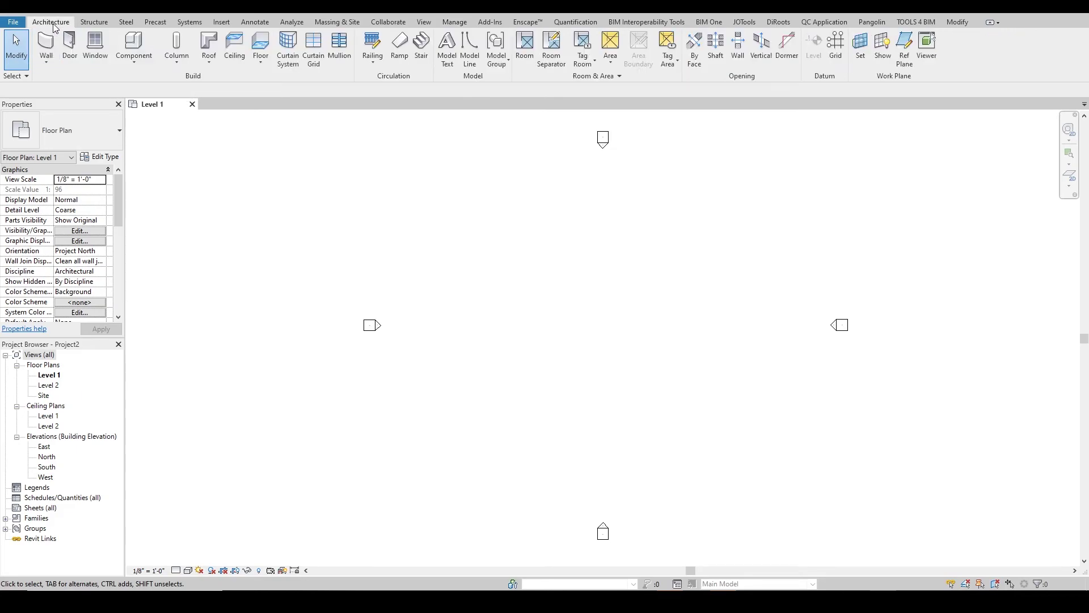
{"action": "key", "text": "w"}
{"action": "key", "text": "a"}
{"action": "left_click", "coordinate": [95, 142]}
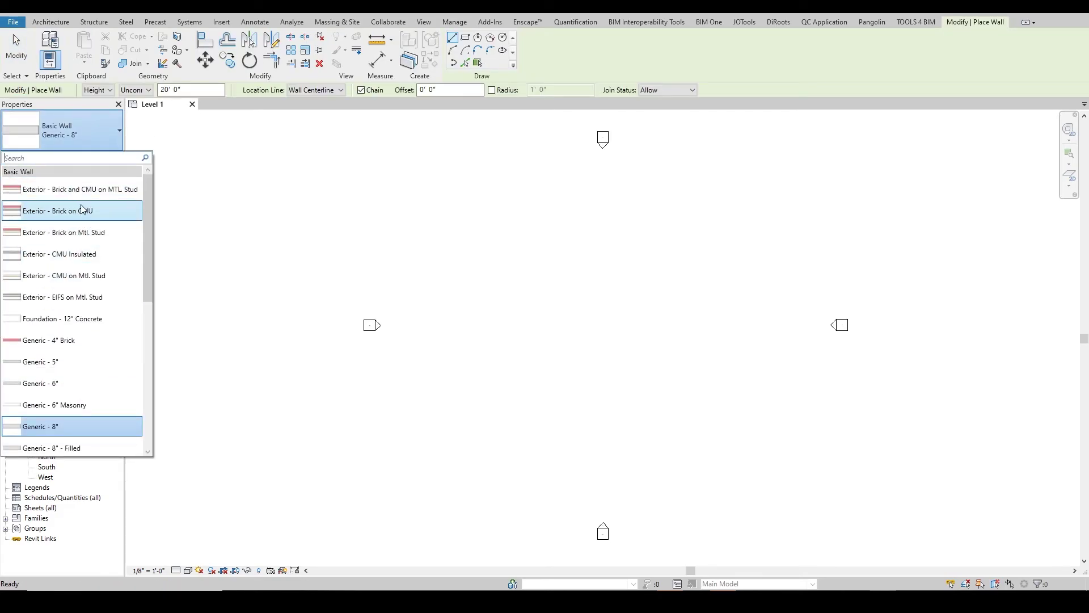
{"action": "left_click", "coordinate": [83, 210]}
{"action": "left_click", "coordinate": [111, 160]}
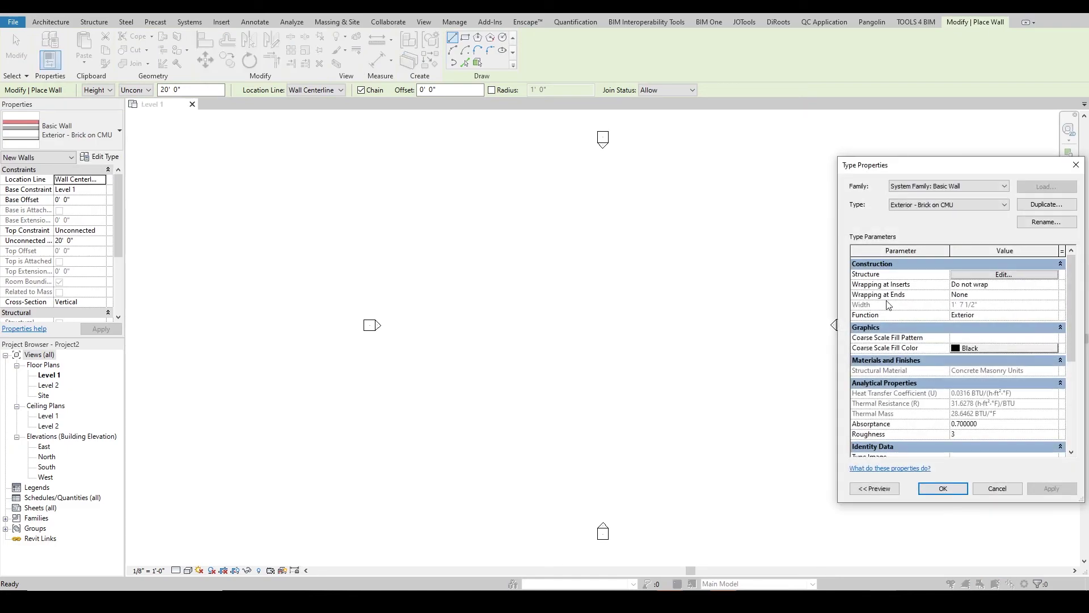
{"action": "left_click", "coordinate": [998, 273]}
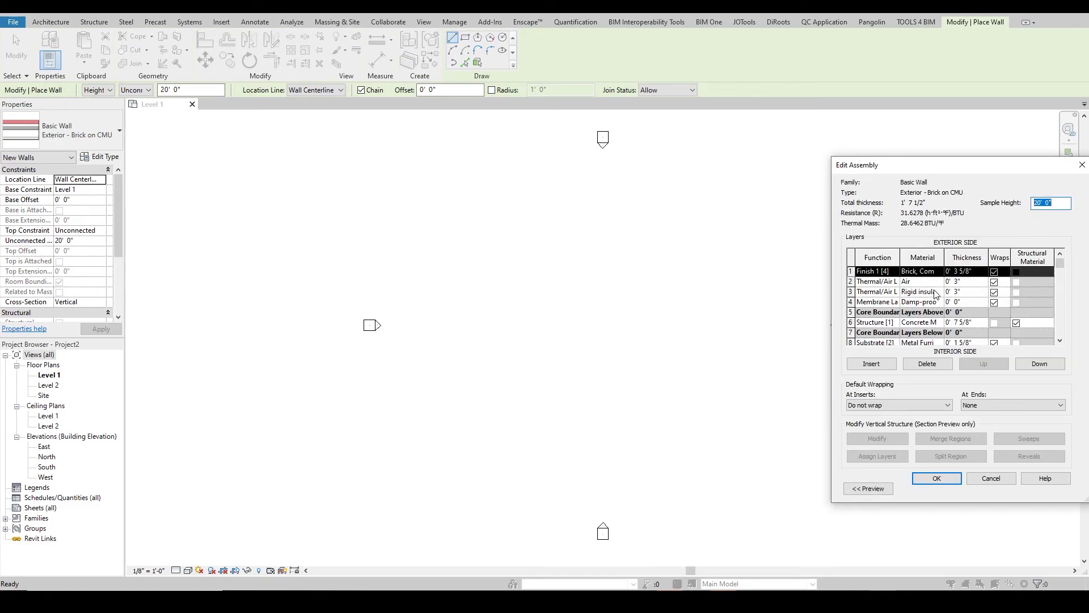
{"action": "left_click_drag", "start_coordinate": [925, 165], "coordinate": [719, 127]}
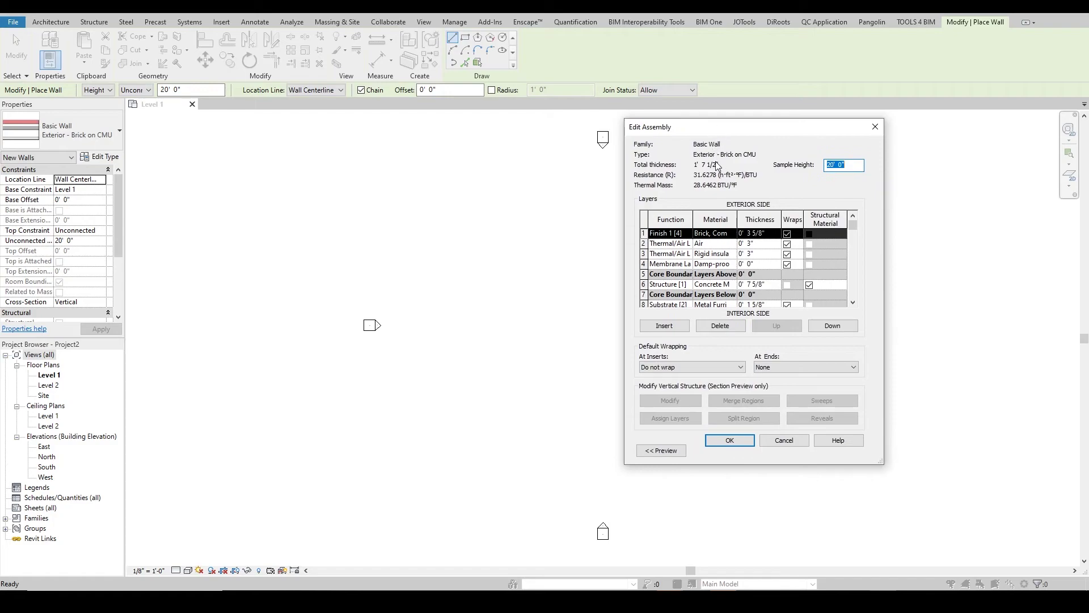